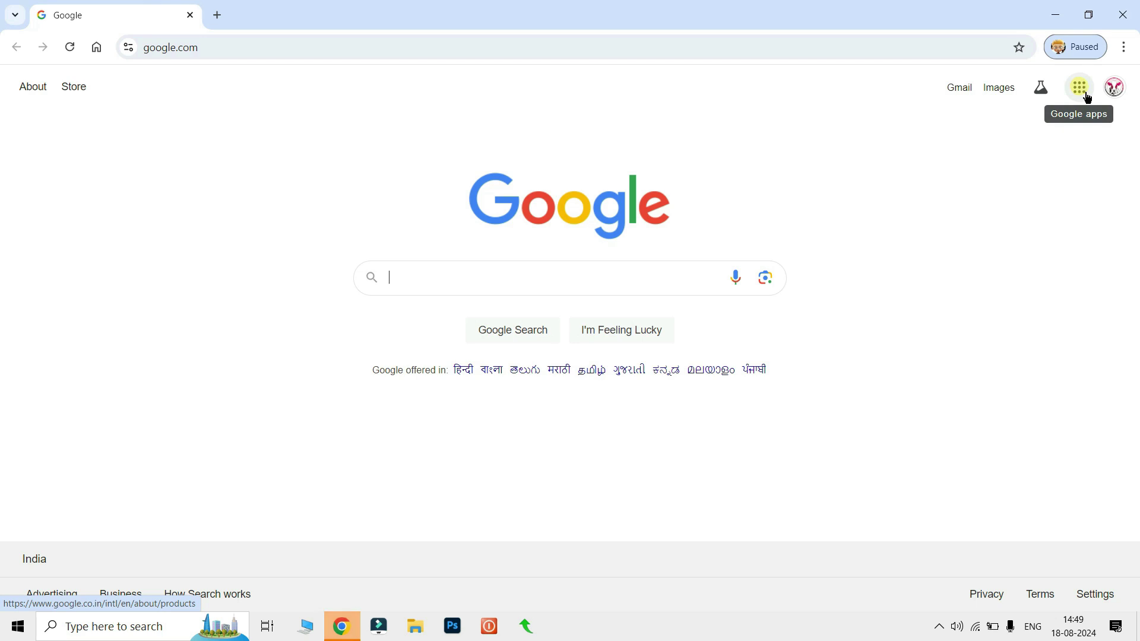
# Open Google Drive from the Google apps list.
pyautogui.click(1088, 96)
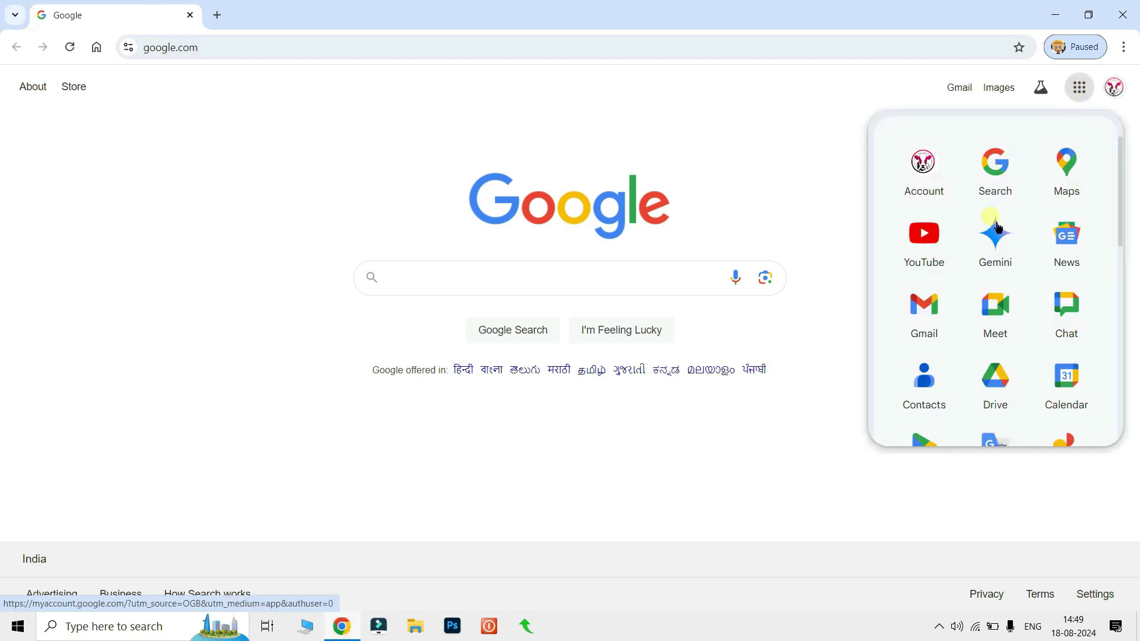
pyautogui.scroll(-1, 1007, 298)
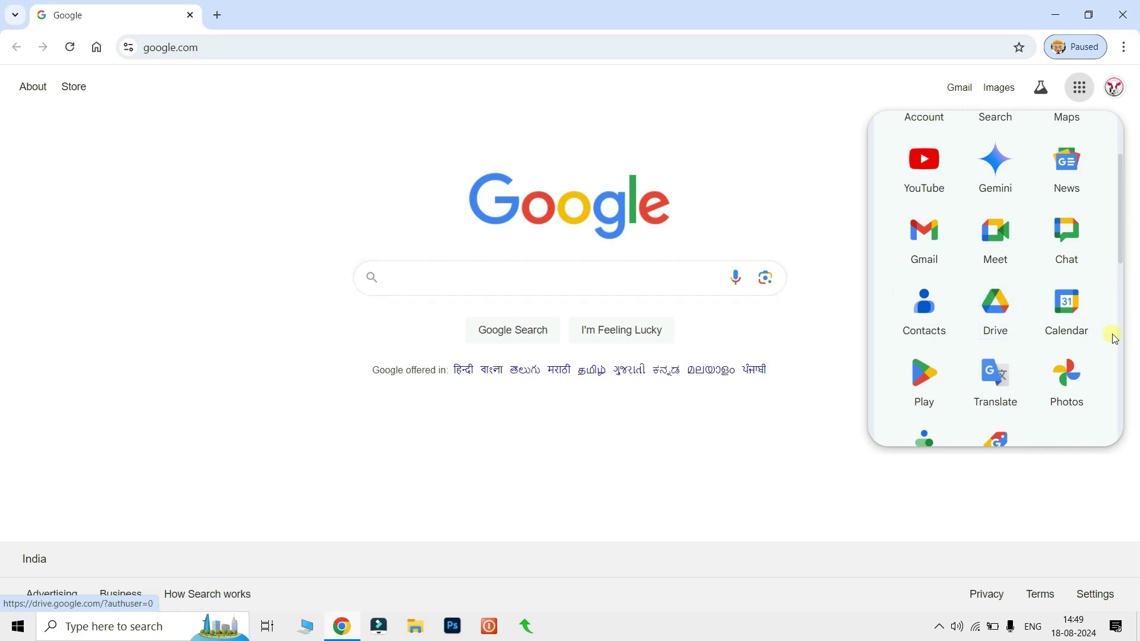
pyautogui.click(1007, 314)
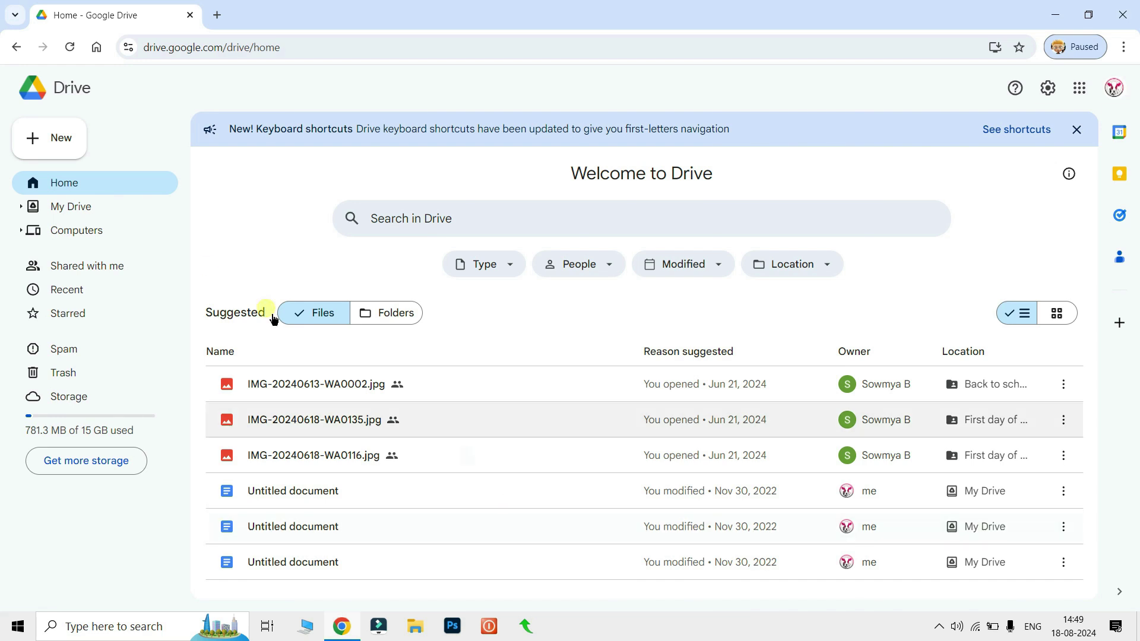
# Upload the handwritten image 2 from the Desktop folder "text" to Drive.
pyautogui.click(71, 155)
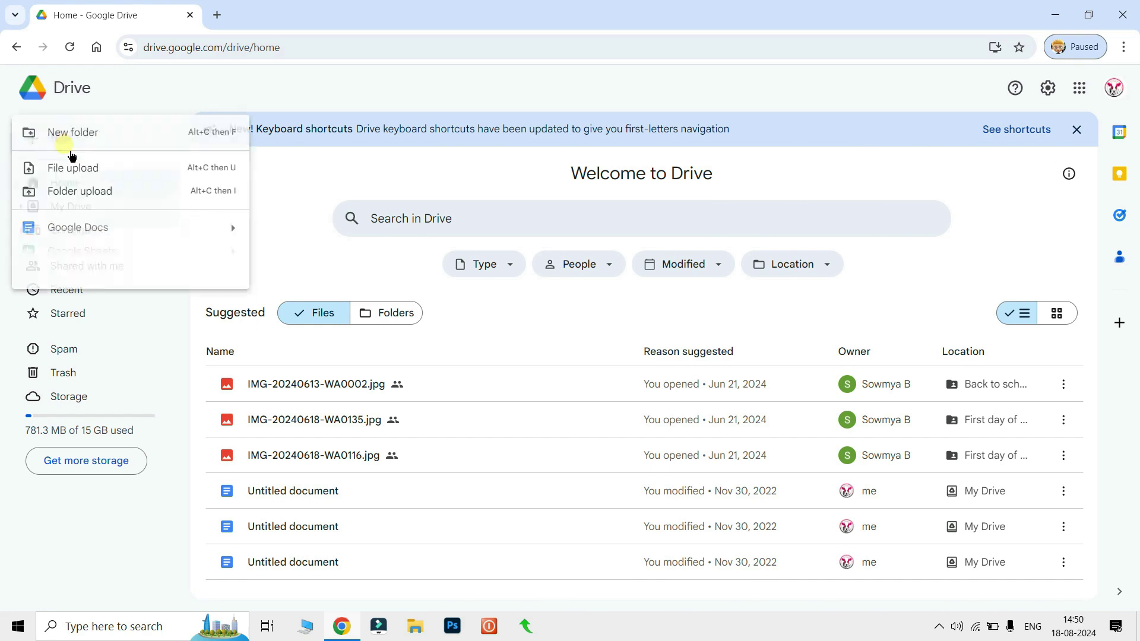
pyautogui.click(78, 171)
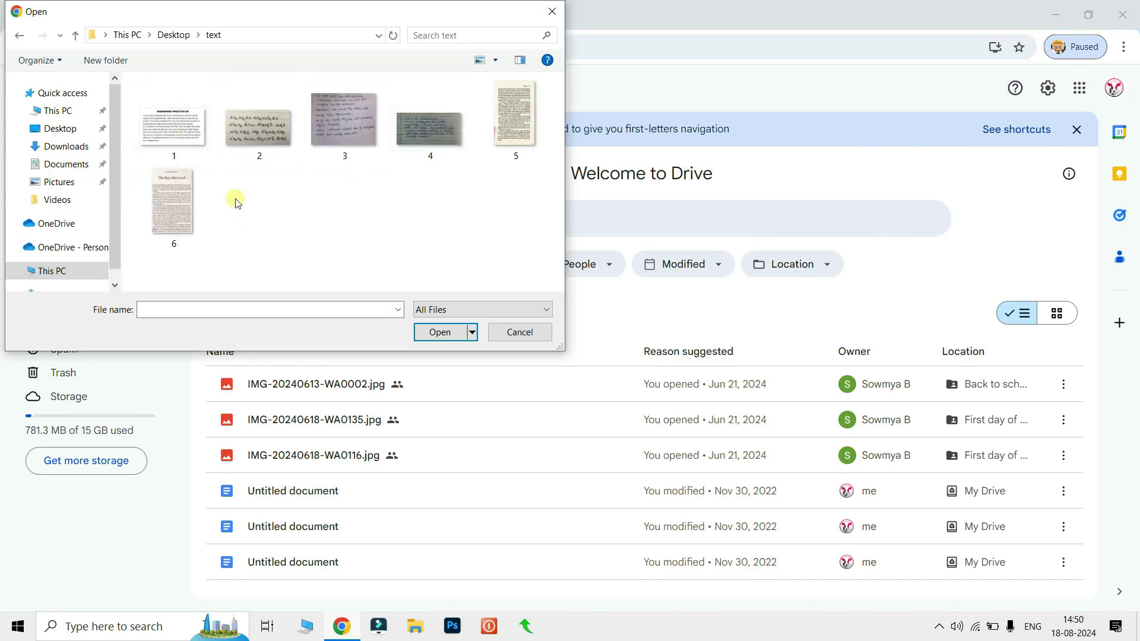
pyautogui.click(260, 134)
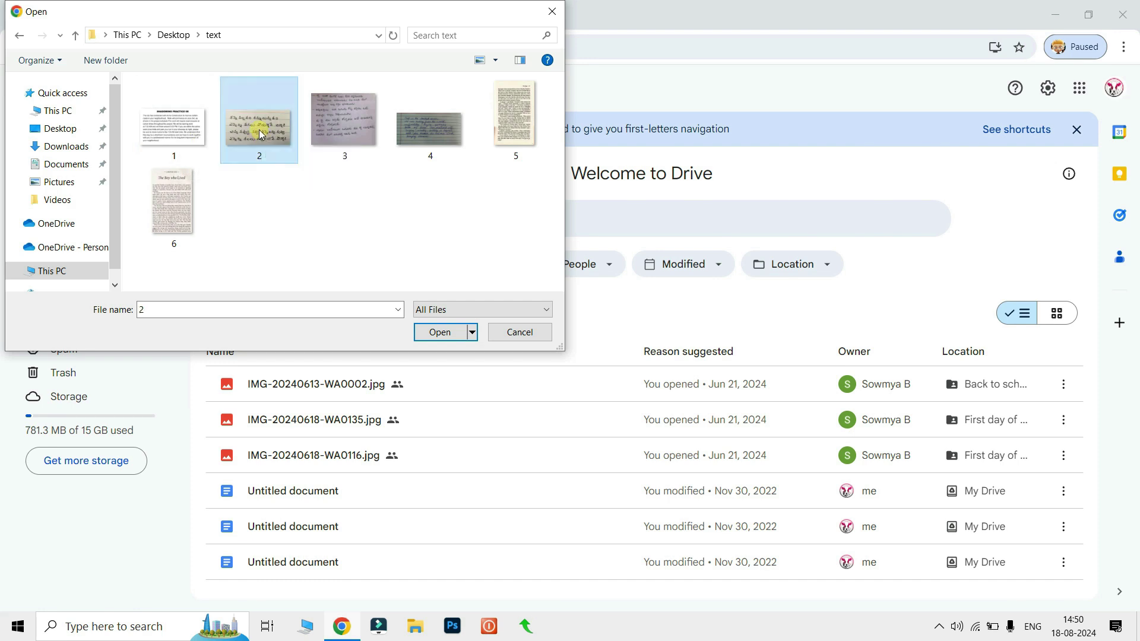
pyautogui.click(439, 335)
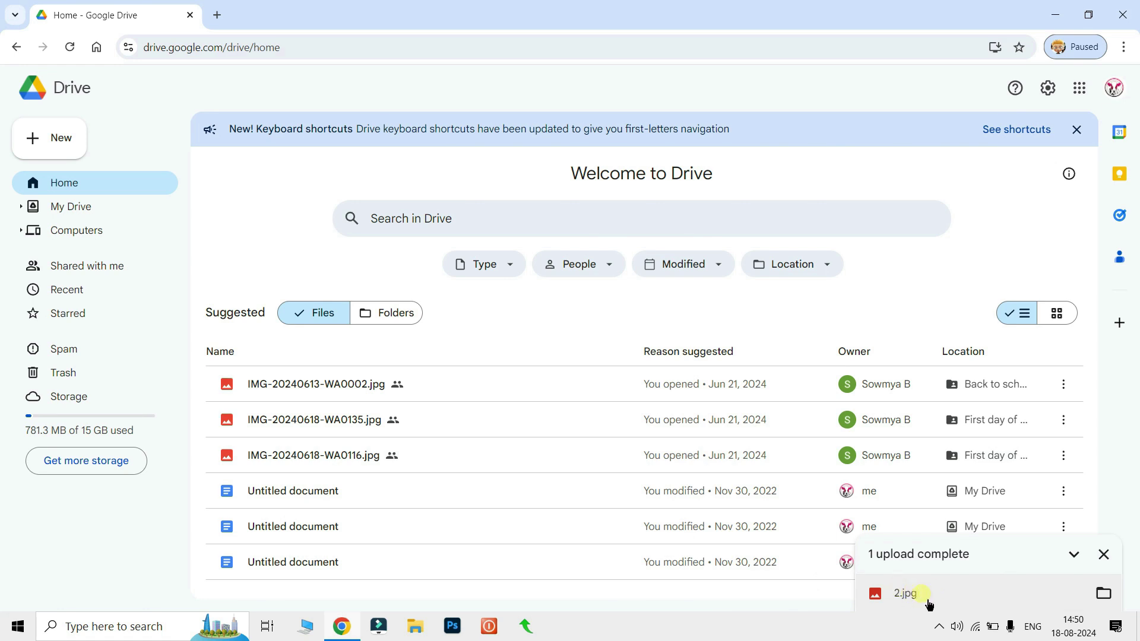
# Show the uploaded 2.jpg in its My Drive location and open it with Google Docs.
pyautogui.click(1110, 599)
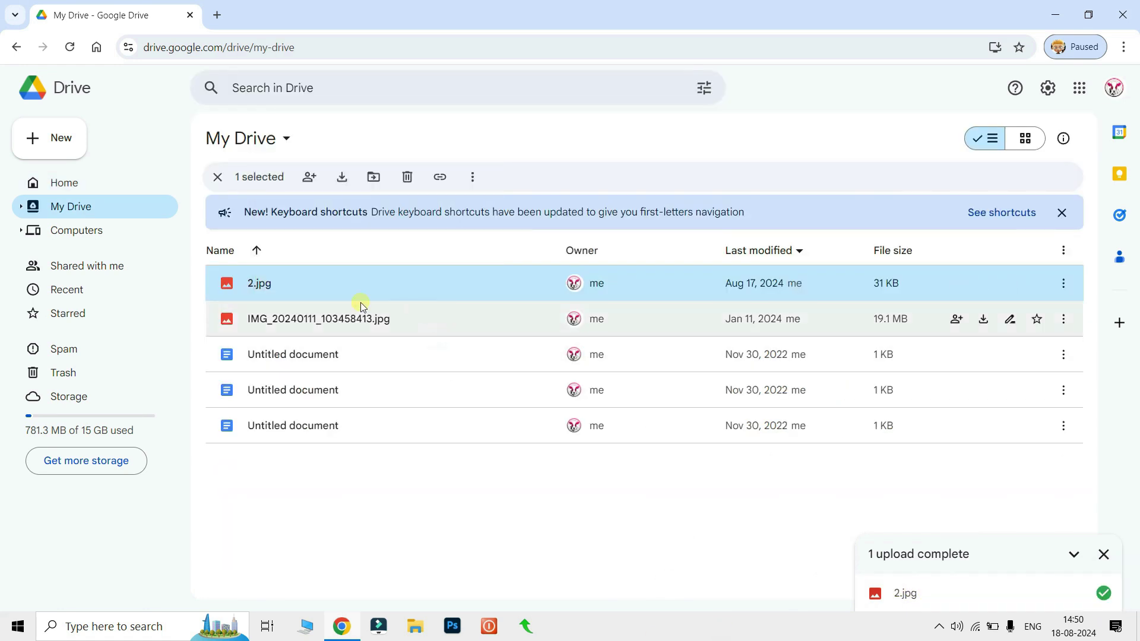
pyautogui.rightClick(283, 280)
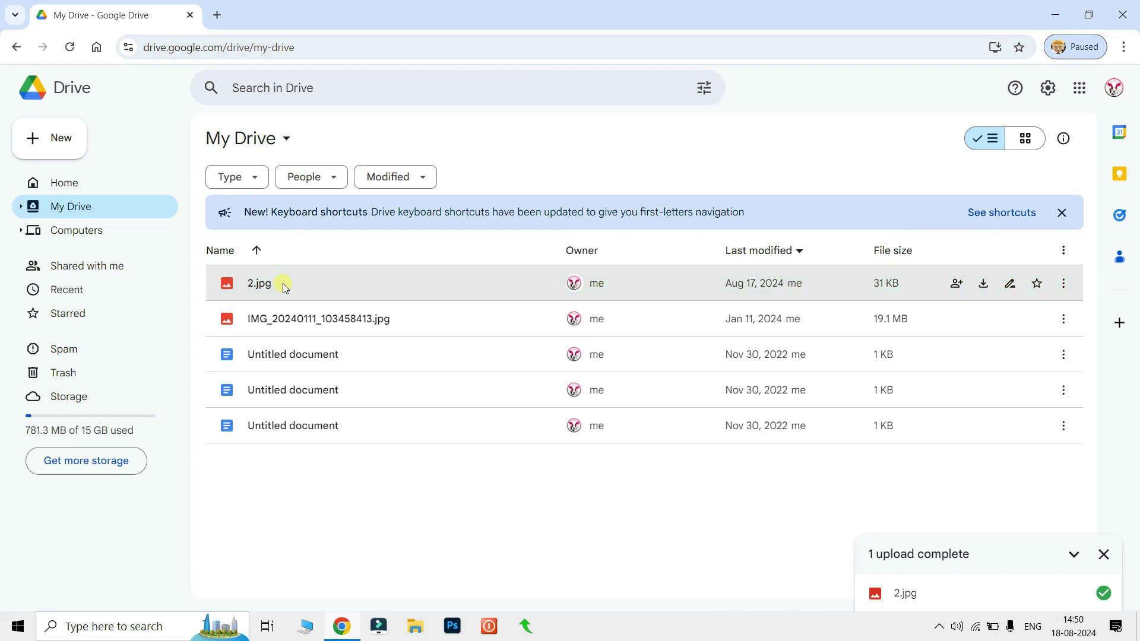
pyautogui.moveTo(336, 308)
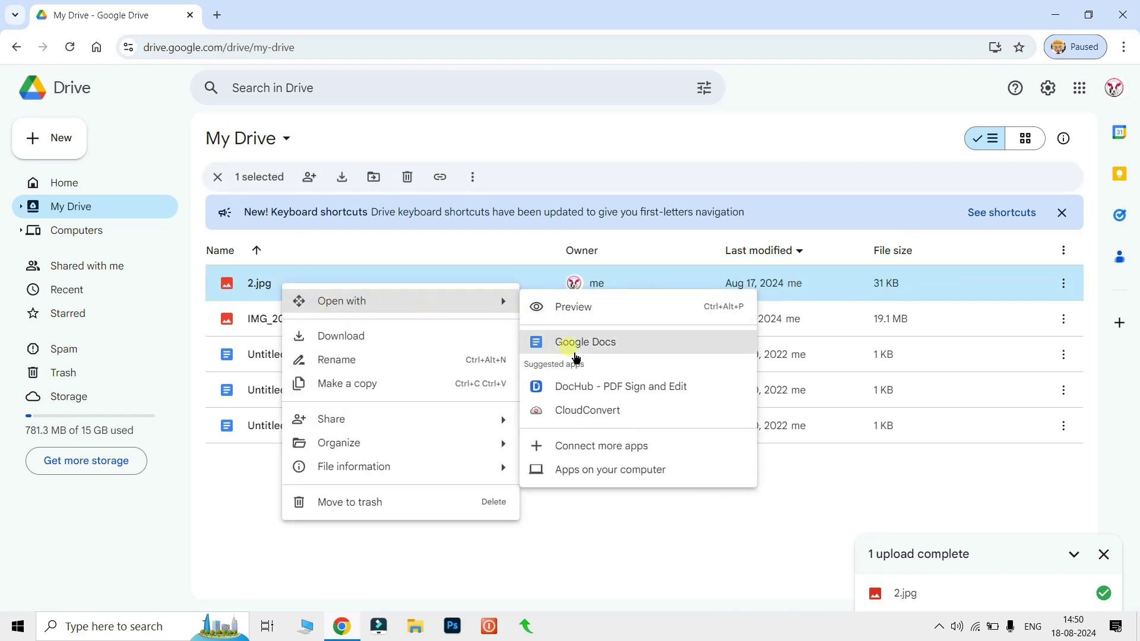
pyautogui.click(593, 353)
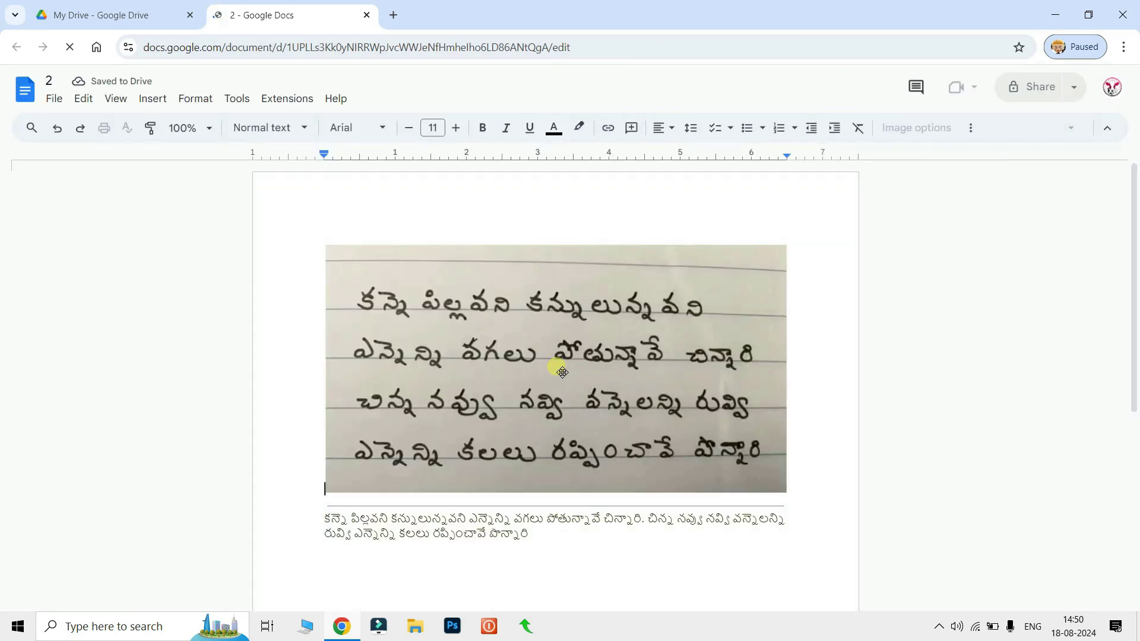
# Try deleting the first two words of the Telugu text extracted below the image, and undo the deletion.
pyautogui.scroll(-4, 555, 363)
pyautogui.moveTo(325, 296); pyautogui.dragTo(357, 318)
pyautogui.click(537, 499)
pyautogui.scroll(4, 537, 499)
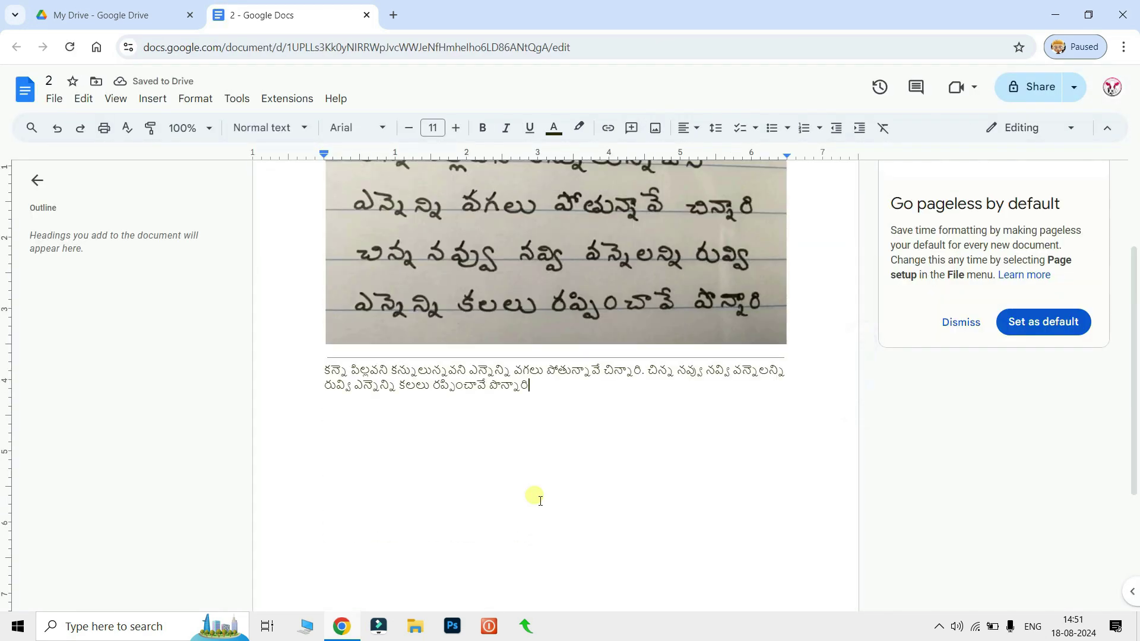
pyautogui.scroll(-1, 534, 498)
pyautogui.moveTo(389, 446); pyautogui.dragTo(328, 446)
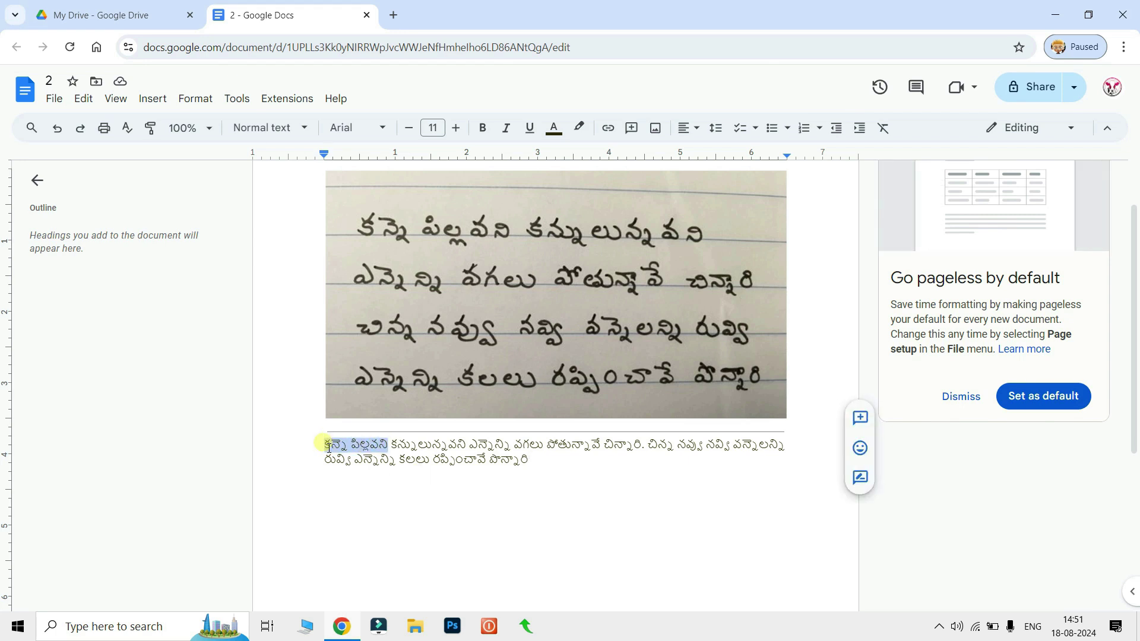
pyautogui.press('BackSpace')
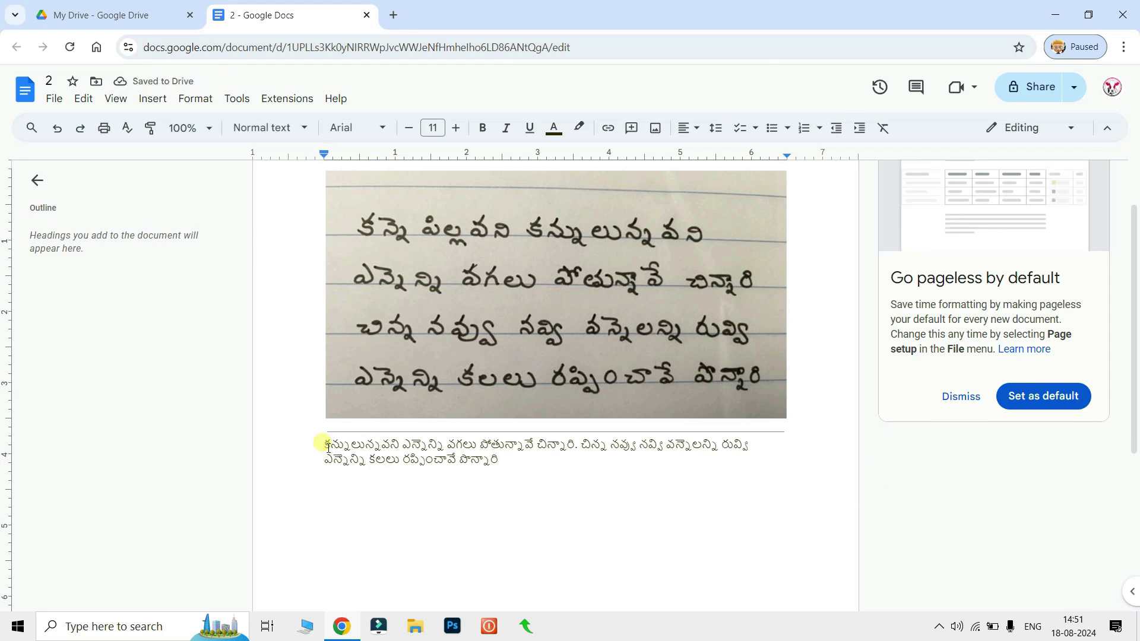
pyautogui.hotkey('ctrl', 'z')
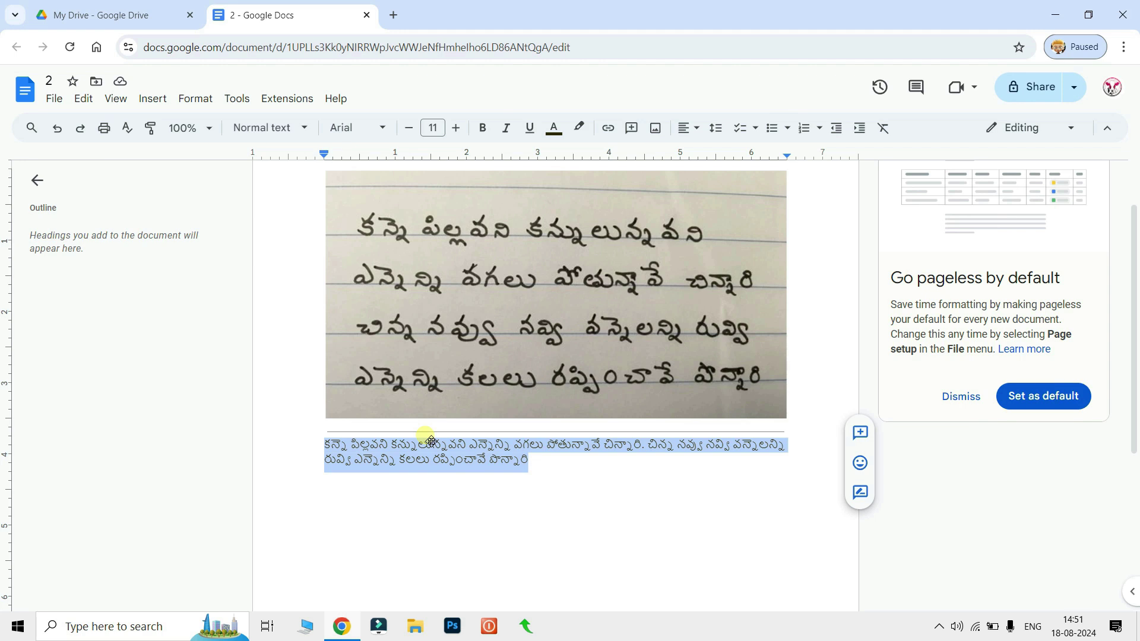
# Copy all the extracted Telugu text and paste it into a new blank Word document.
pyautogui.rightClick(431, 442)
pyautogui.click(451, 257)
pyautogui.click(145, 619)
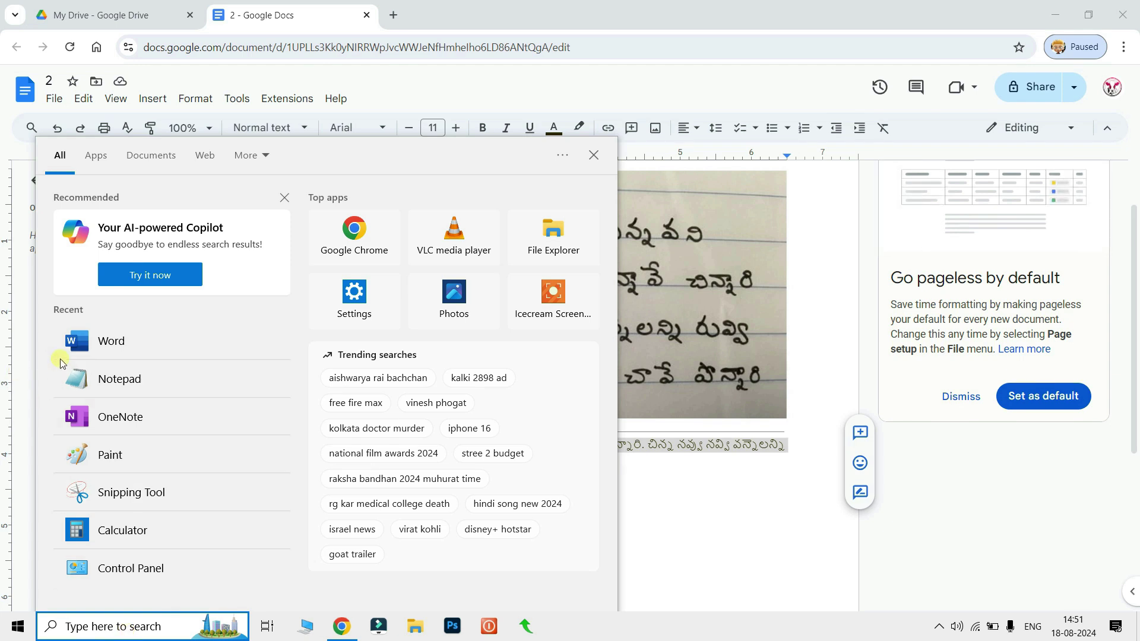
pyautogui.click(89, 341)
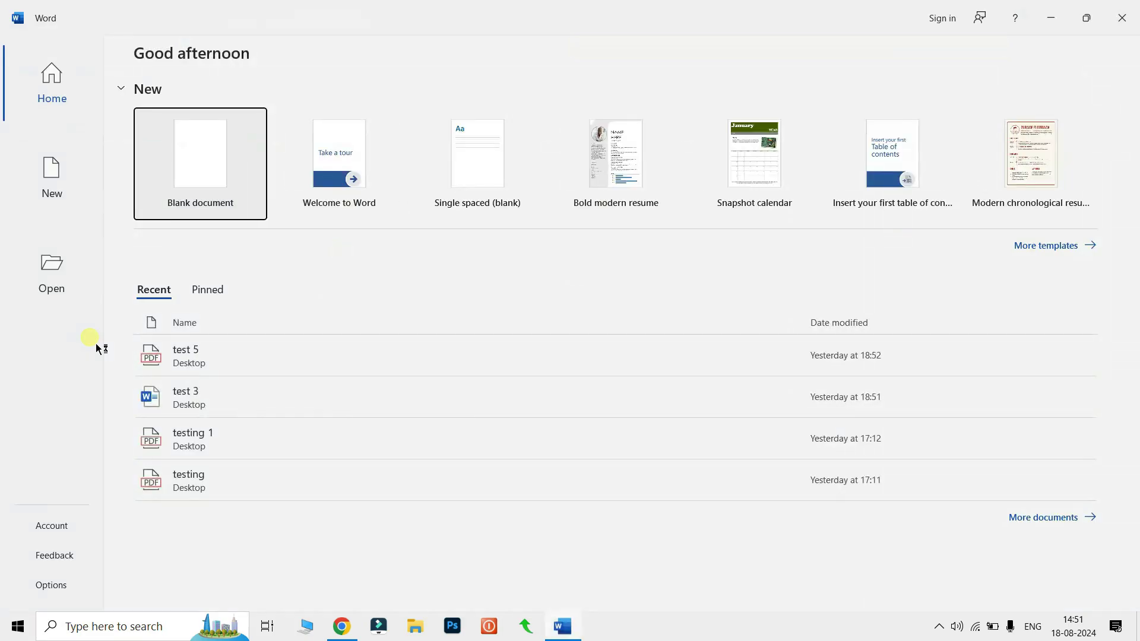
pyautogui.click(190, 158)
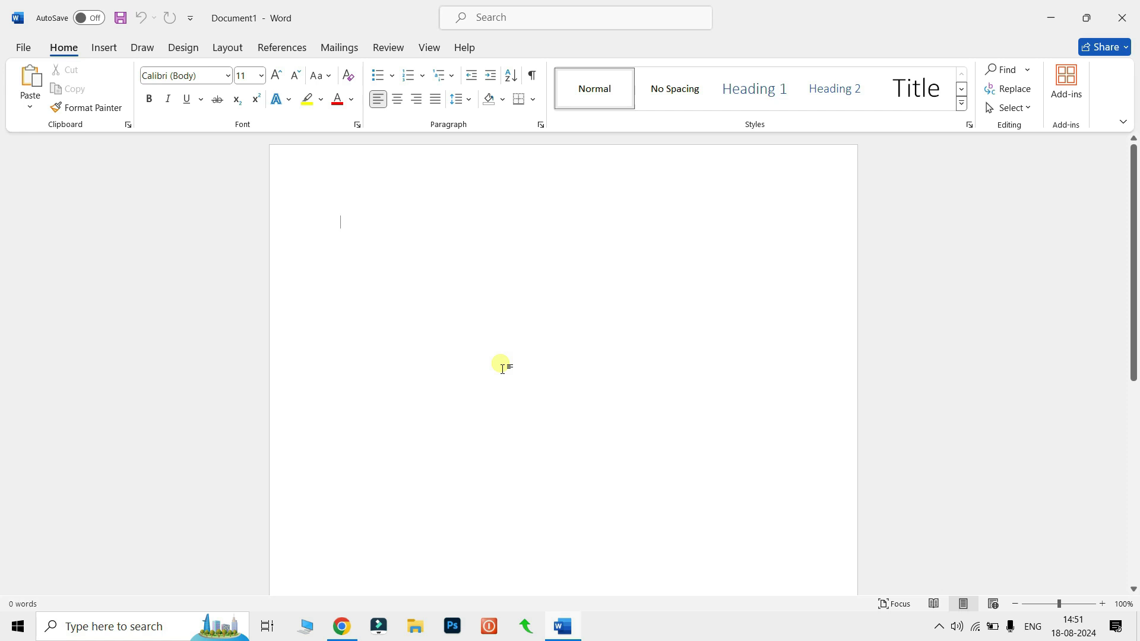
pyautogui.write('కన్న పిల్లవని కన్నులున్నవని ఎన్నెన్ని వగలు పోతున్నావే చిన్నారి. చిన్న నవ్వు నవ్వి వన్నెలన్ని రువ్వి ఎన్నెన్ని కలలు రప్పించావే పొన్నారి')
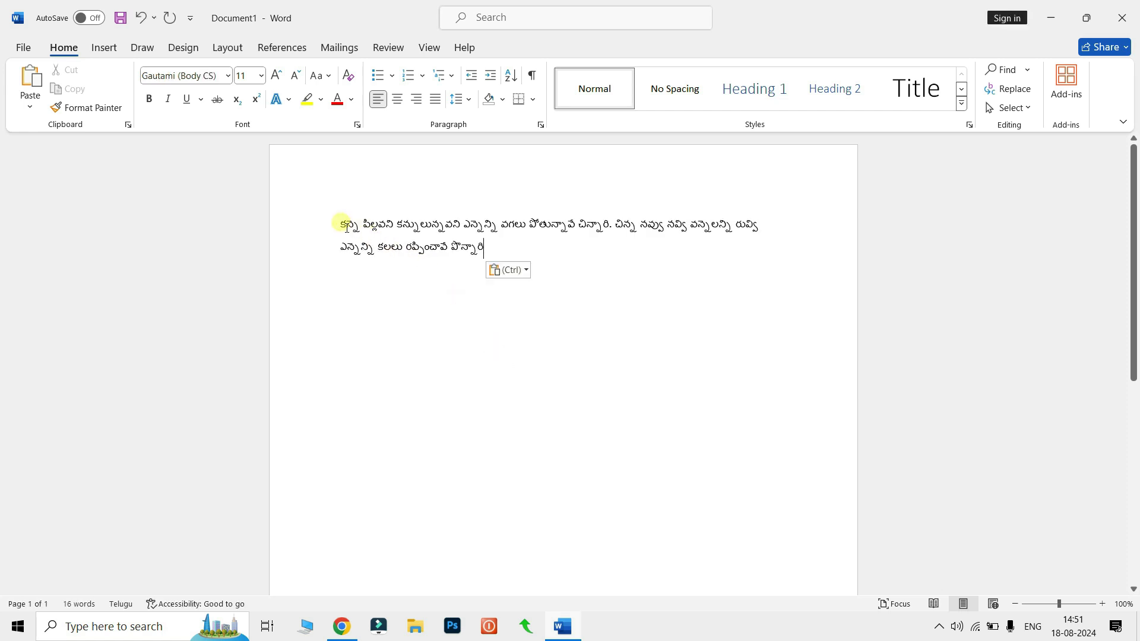
# Set the whole pasted Telugu paragraph to font size 28 and make it bold.
pyautogui.tripleClick(475, 248)
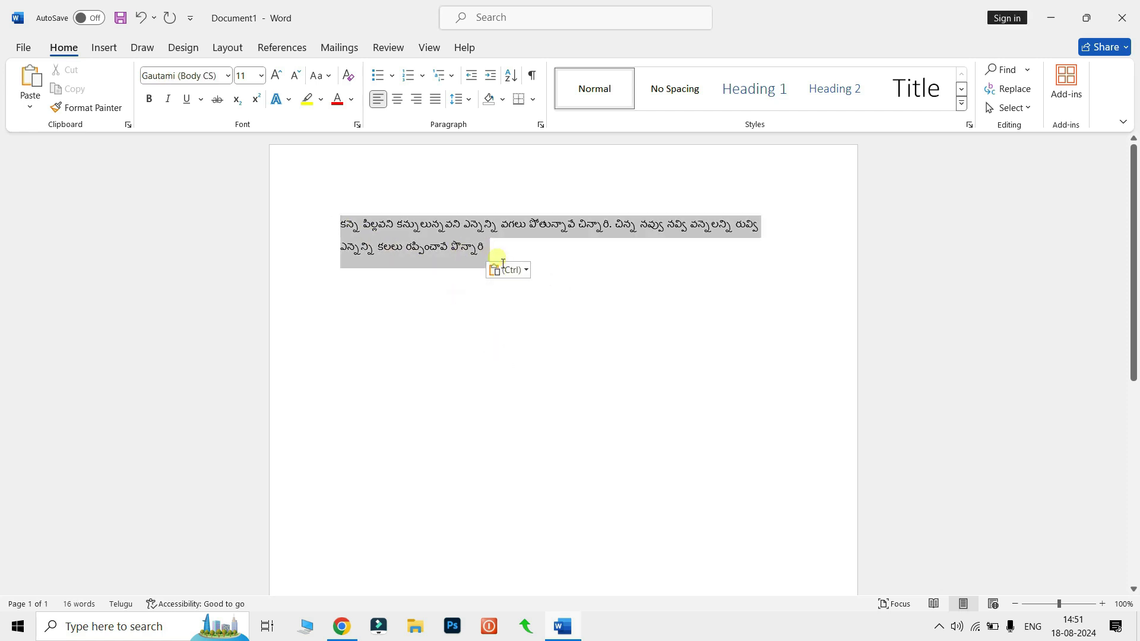
pyautogui.click(260, 75)
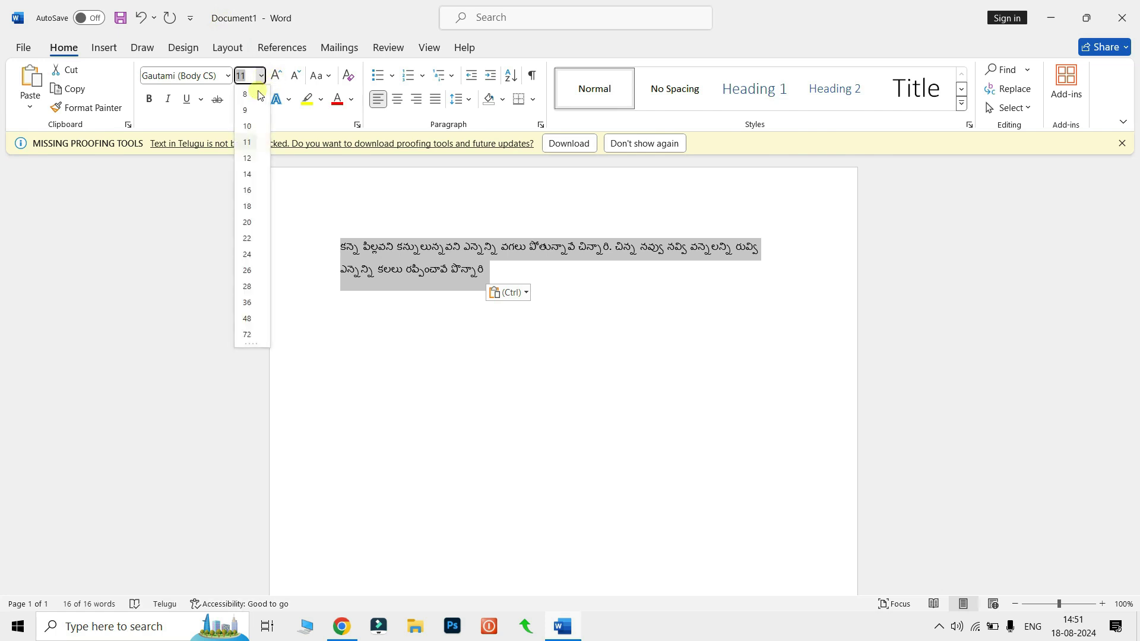
pyautogui.click(248, 287)
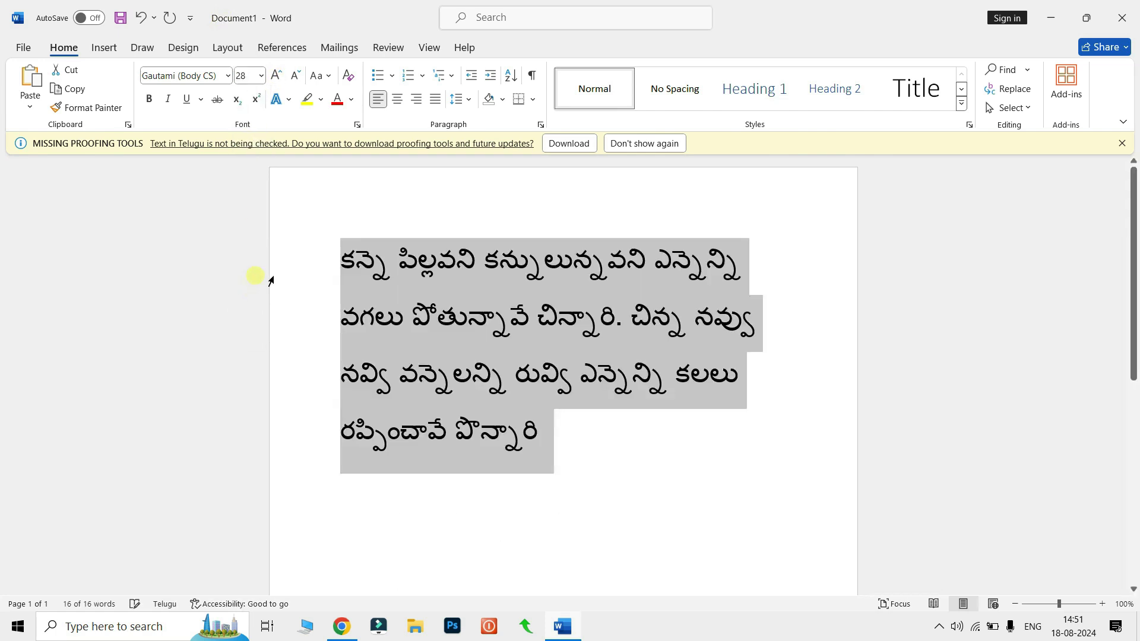
pyautogui.click(228, 76)
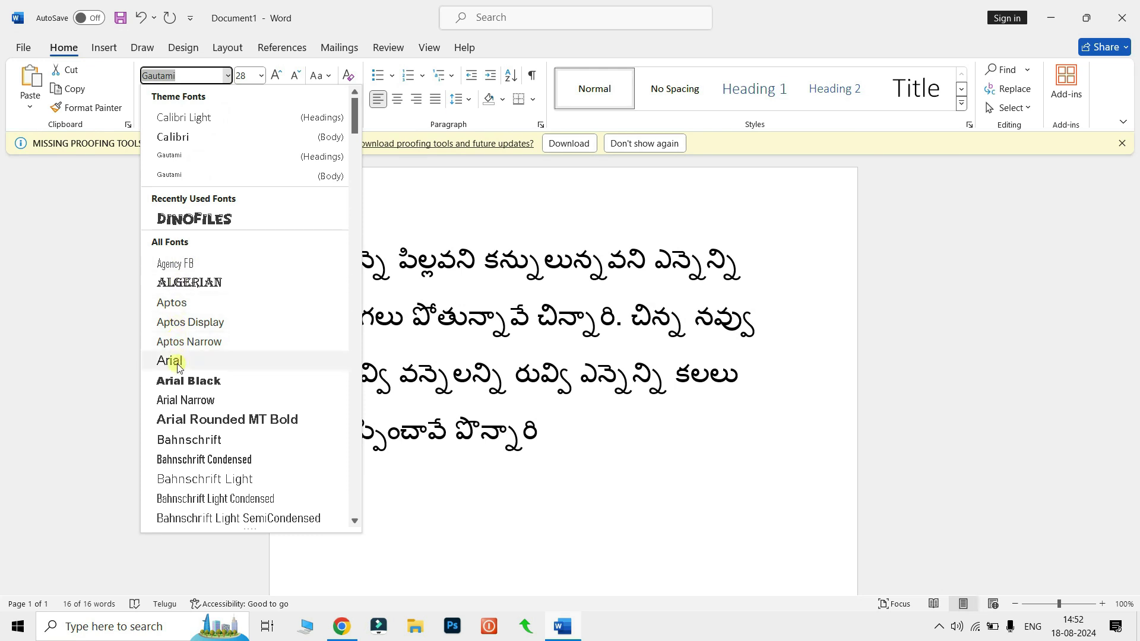
pyautogui.press('Escape')
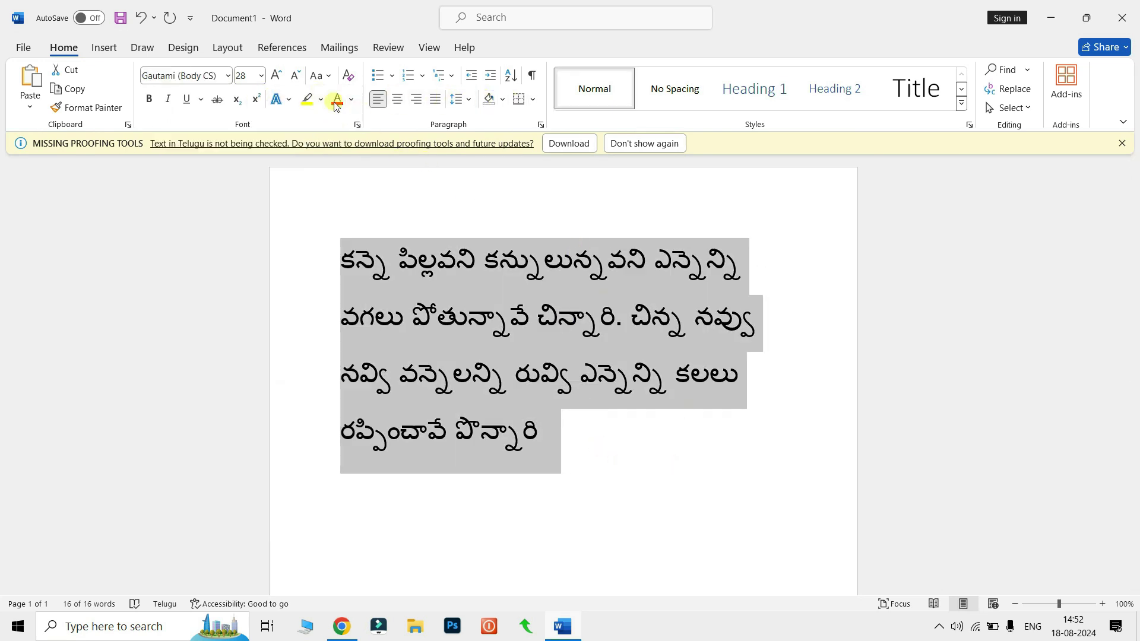
pyautogui.click(149, 99)
# Close the Word document and launch OneNote from a Windows search for "one".
pyautogui.hotkey('alt', 'F4')
pyautogui.click(744, 255)
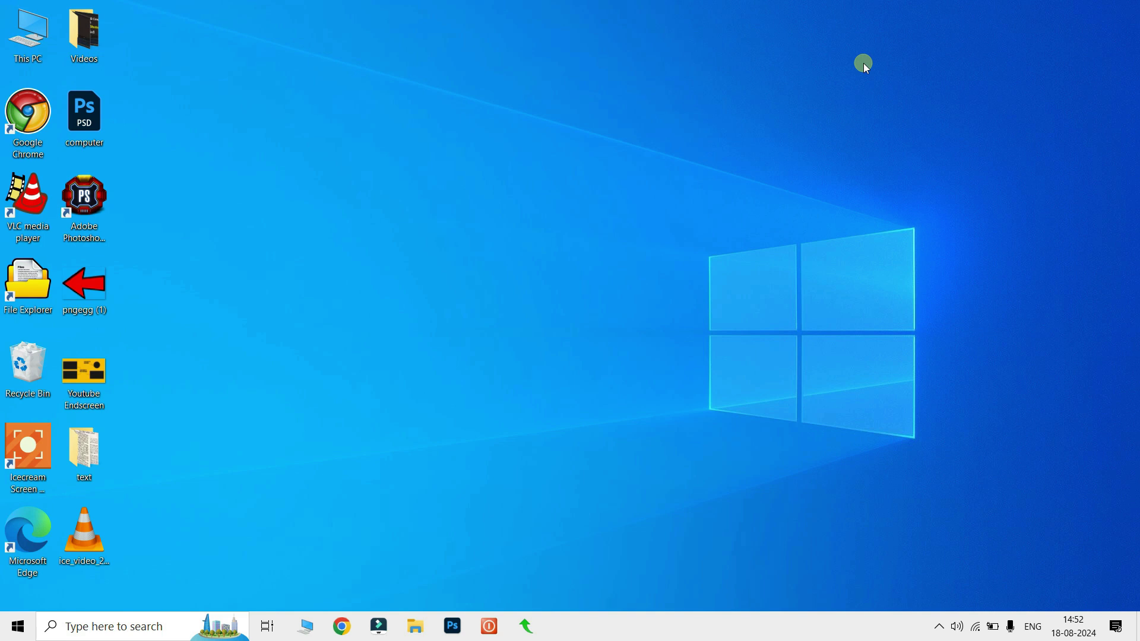
pyautogui.click(108, 633)
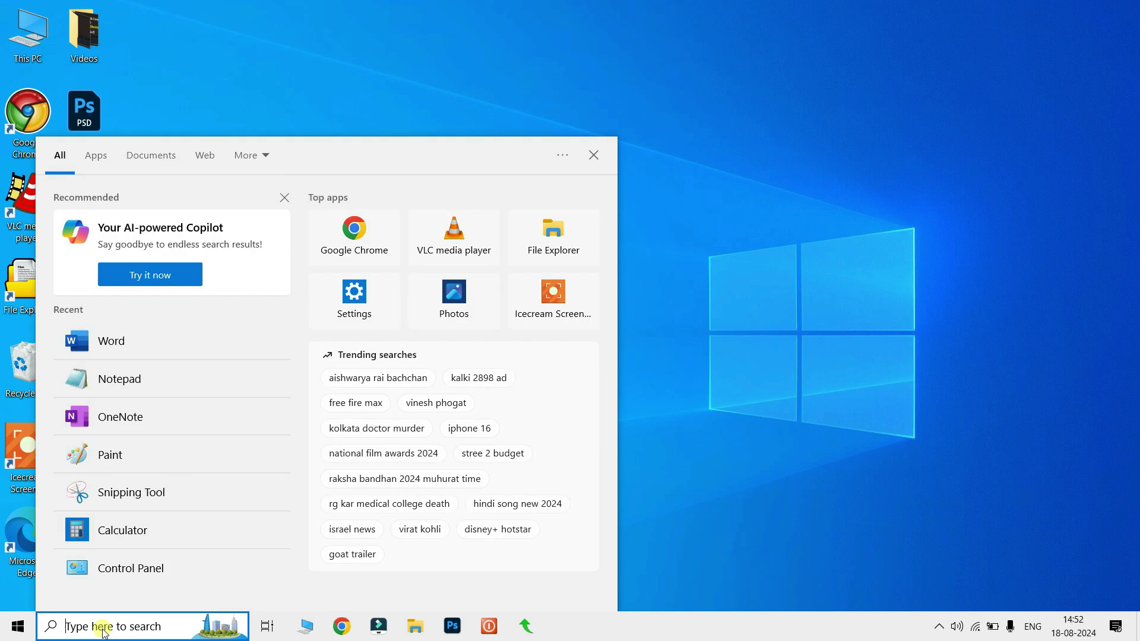
pyautogui.write('one')
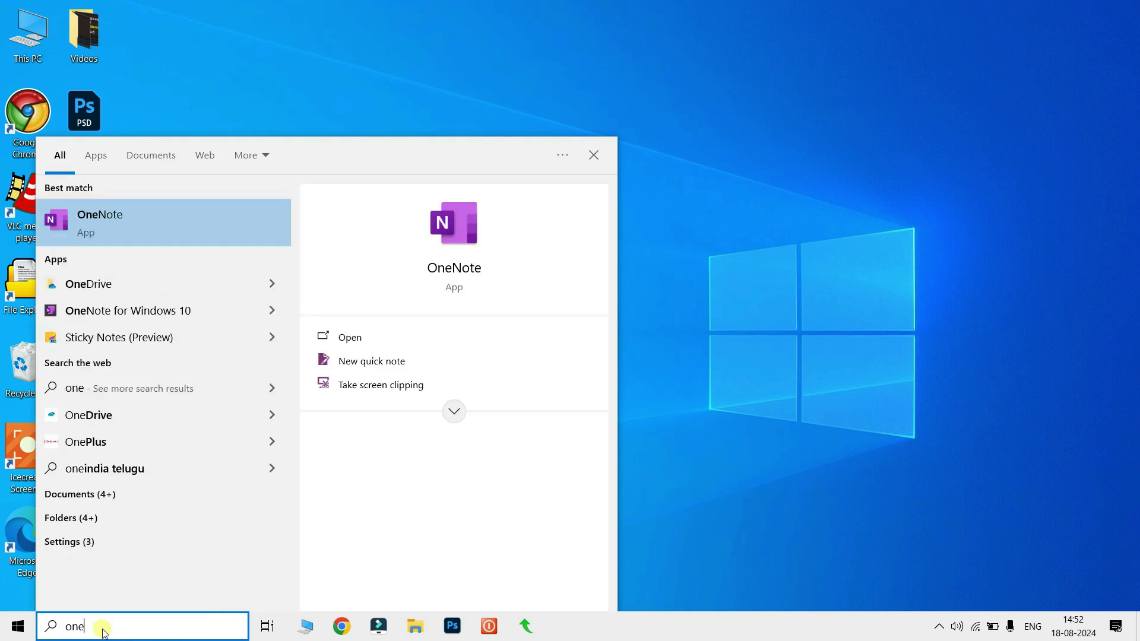
pyautogui.click(137, 223)
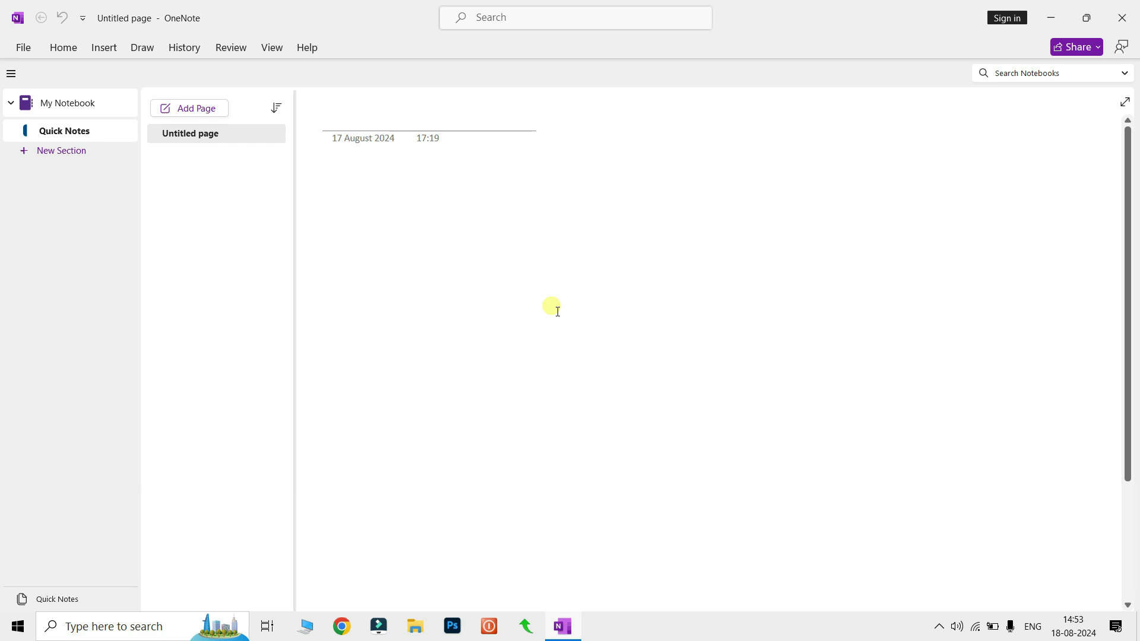
# Insert picture 6 from the Desktop folder "text" onto the untitled Quick Notes page.
pyautogui.click(105, 53)
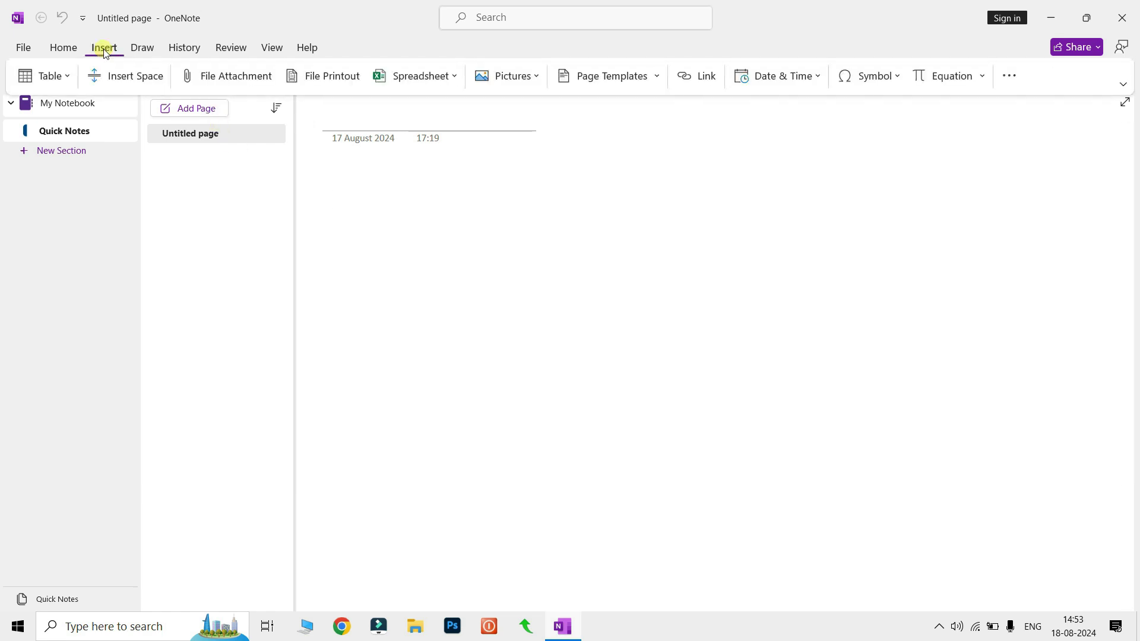
pyautogui.click(514, 76)
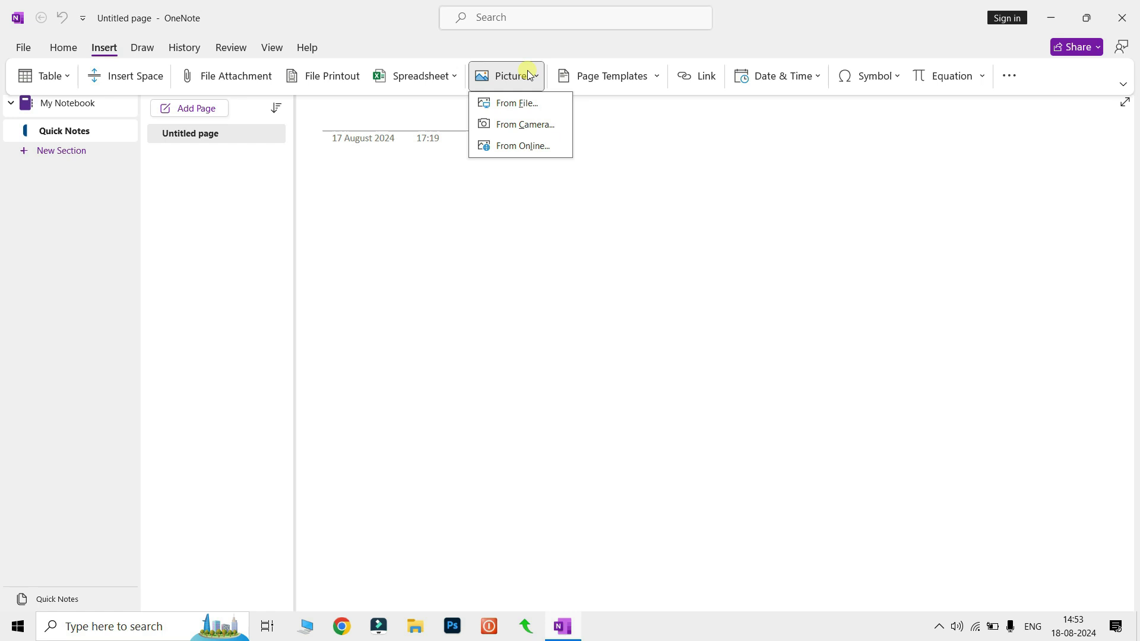
pyautogui.click(514, 104)
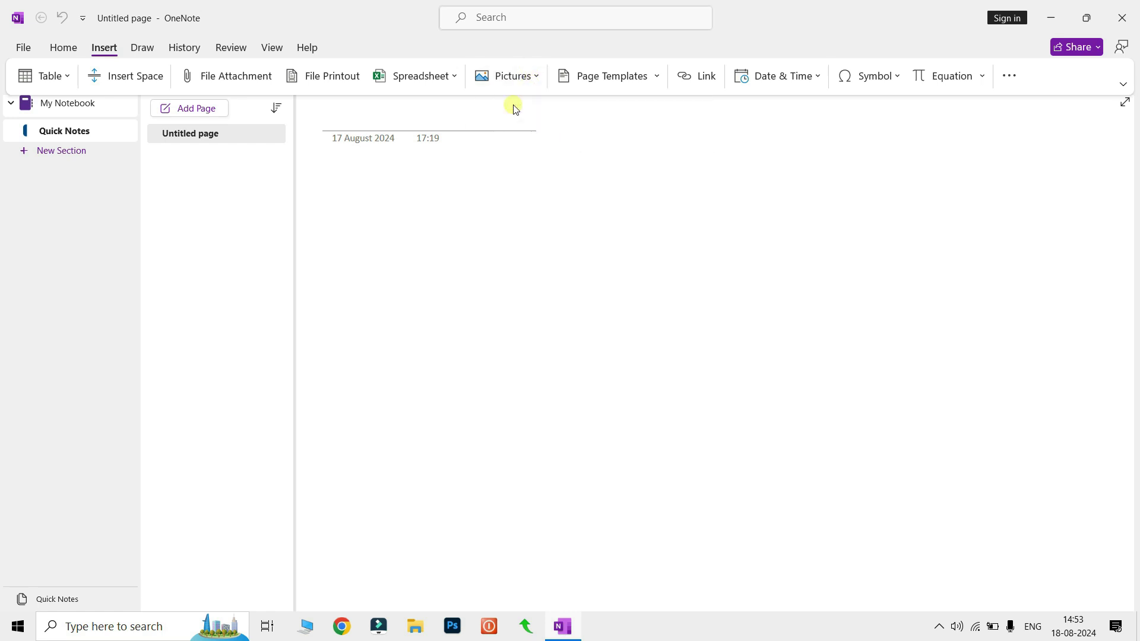
pyautogui.click(182, 200)
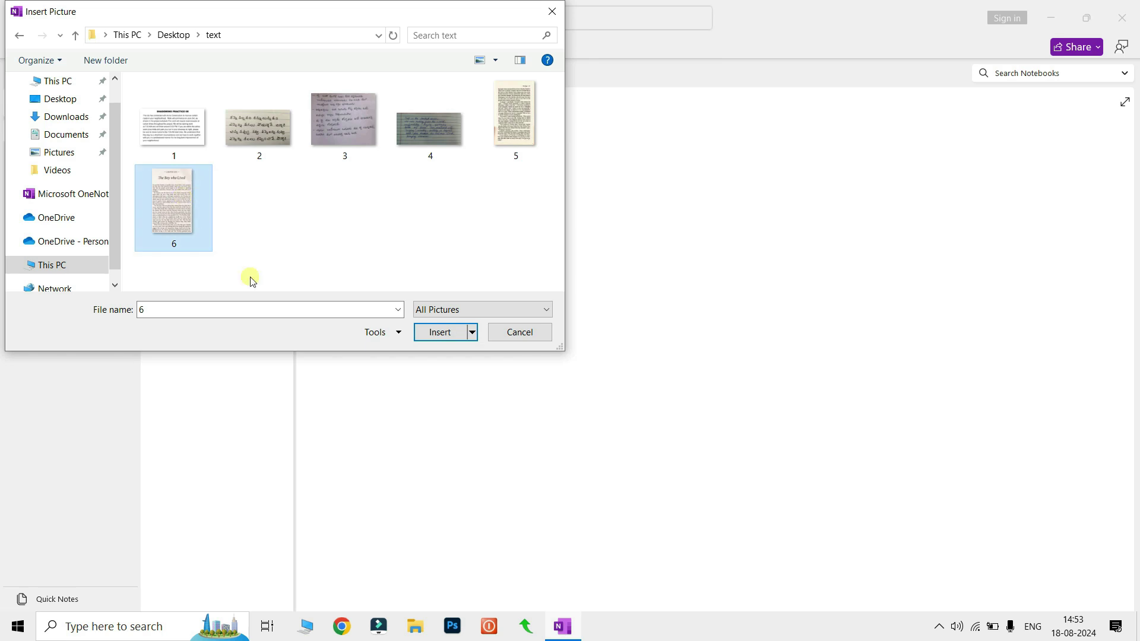
pyautogui.click(452, 333)
pyautogui.click(901, 355)
# Copy the text from the inserted book-page picture "The Boy who Lived".
pyautogui.click(521, 291)
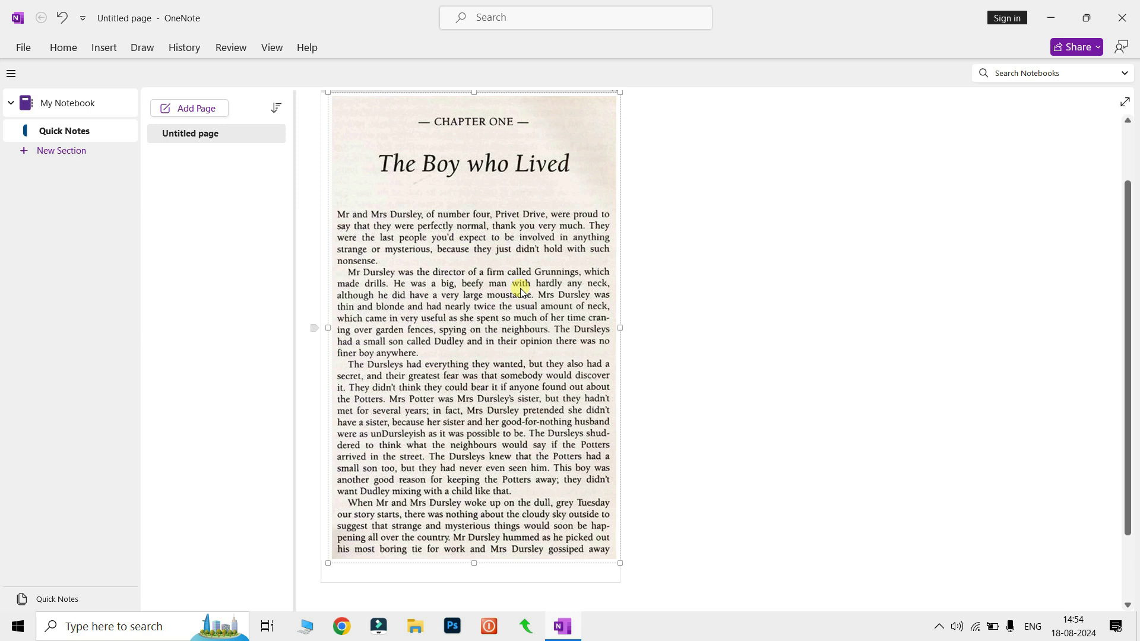
pyautogui.rightClick(520, 289)
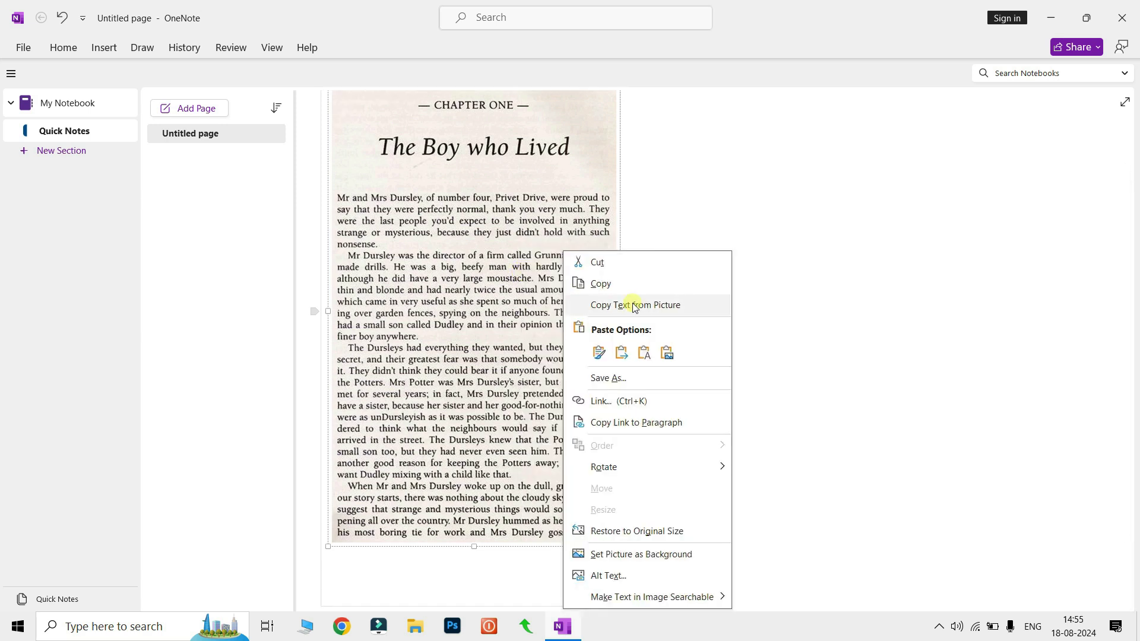
pyautogui.click(634, 305)
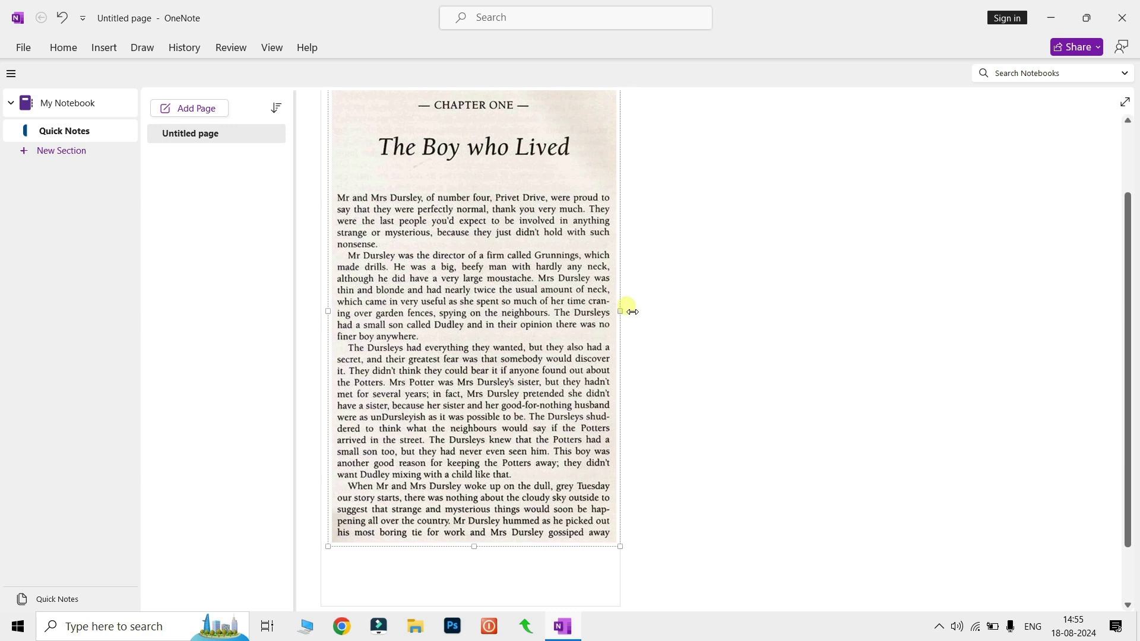
# Paste the text copied from the picture beneath the book-page picture on the OneNote page.
pyautogui.scroll(-3, 632, 311)
pyautogui.click(358, 481)
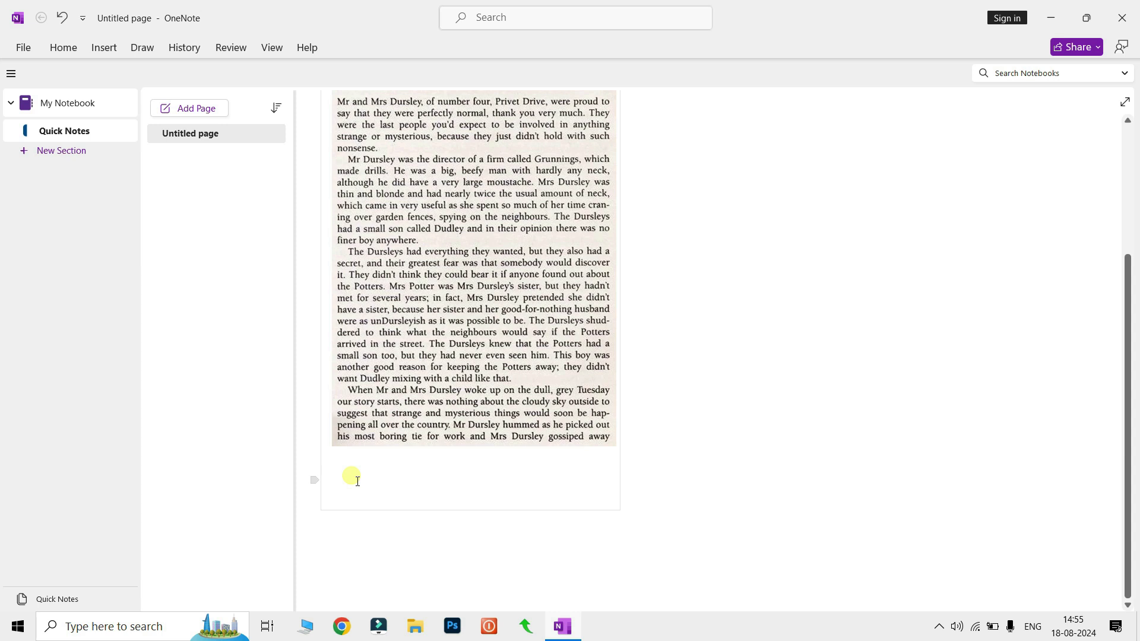
pyautogui.hotkey('ctrl', 'v')
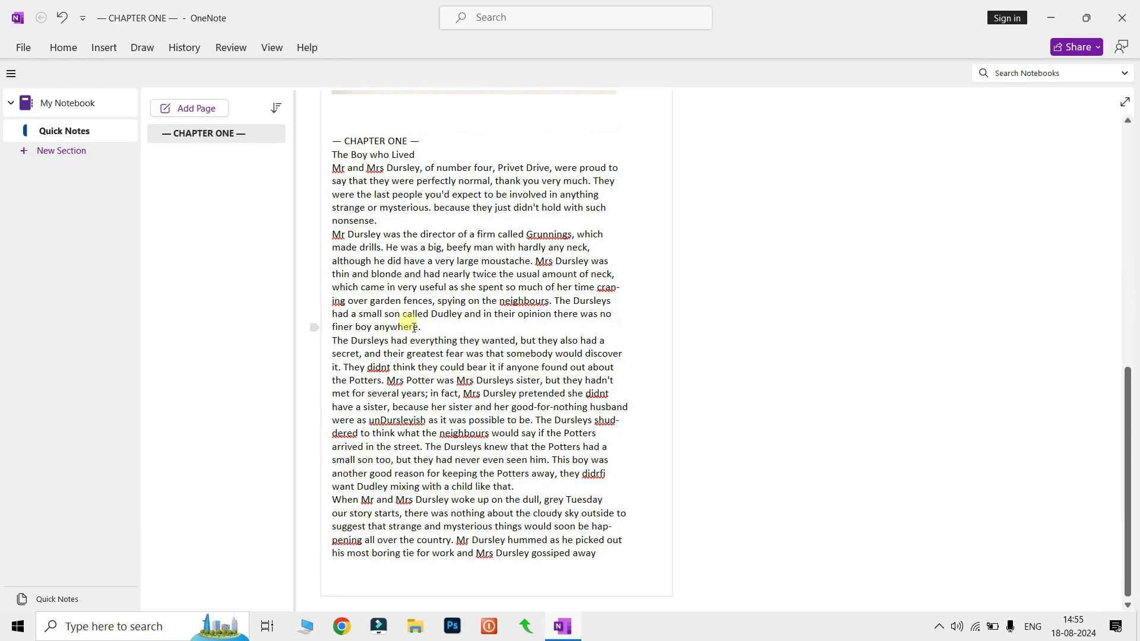
# Transfer the whole extracted chapter text from the OneNote page into the blank Word document.
pyautogui.moveTo(320, 141); pyautogui.dragTo(600, 571)
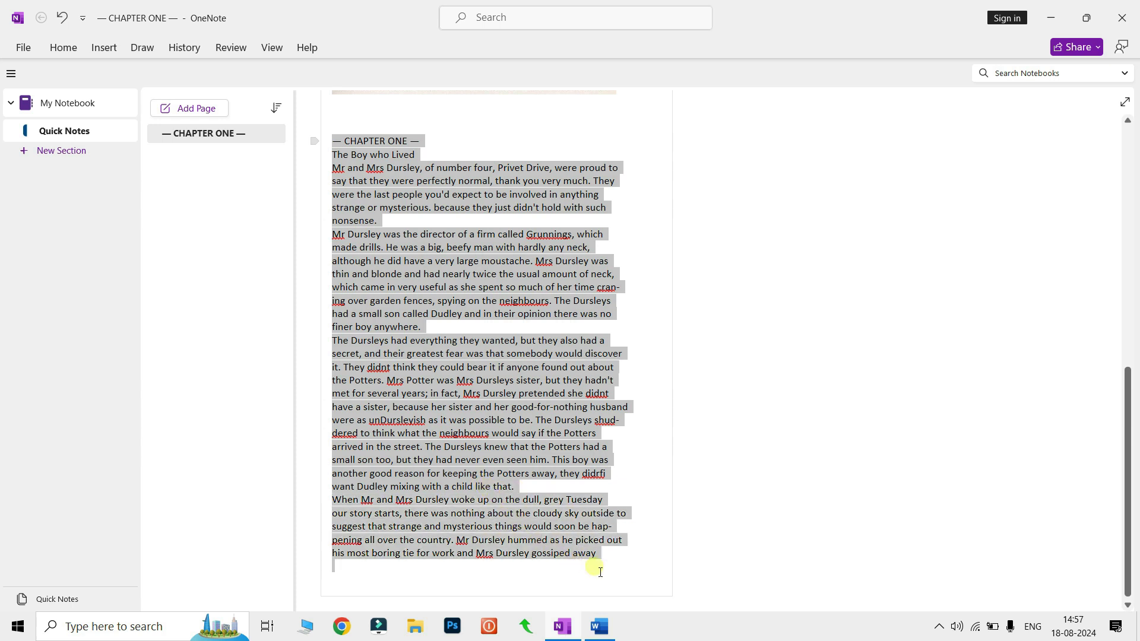
pyautogui.hotkey('alt', 'Tab')
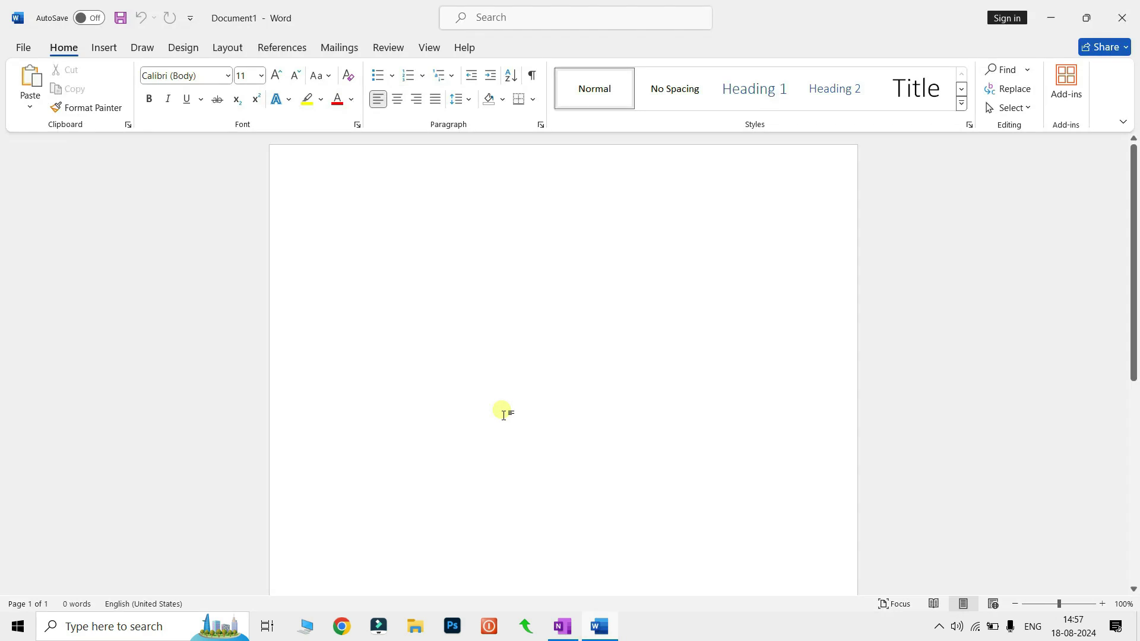
pyautogui.hotkey('ctrl', 'v')
pyautogui.scroll(-3, 391, 204)
pyautogui.scroll(3, 392, 201)
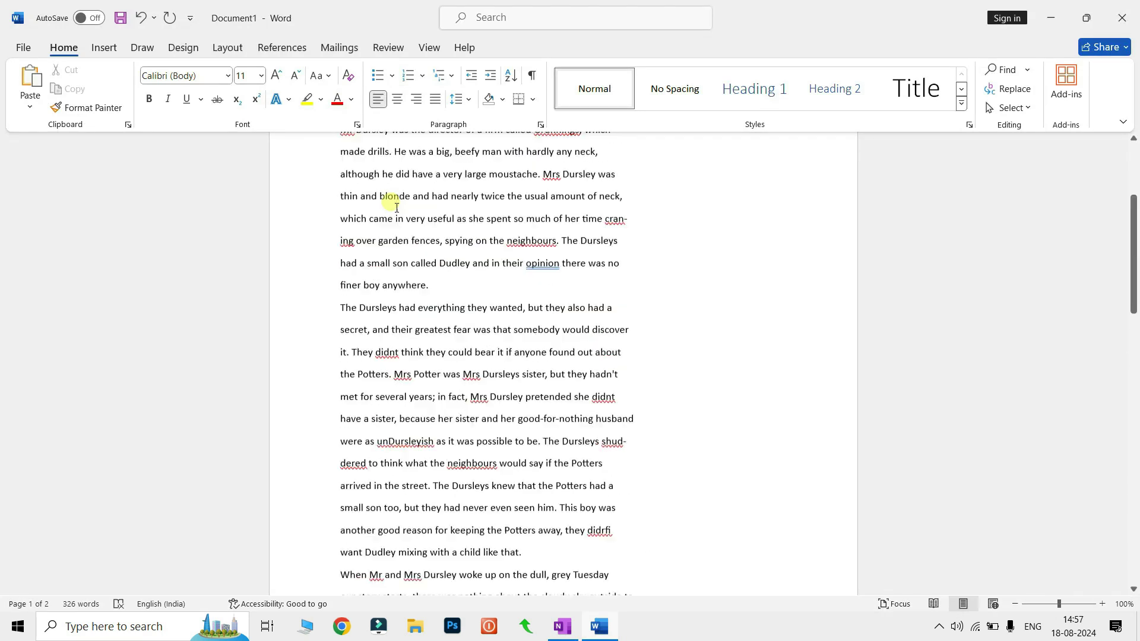
# Color all the pasted chapter text Dark Red and open the font size choices.
pyautogui.hotkey('ctrl', 'a')
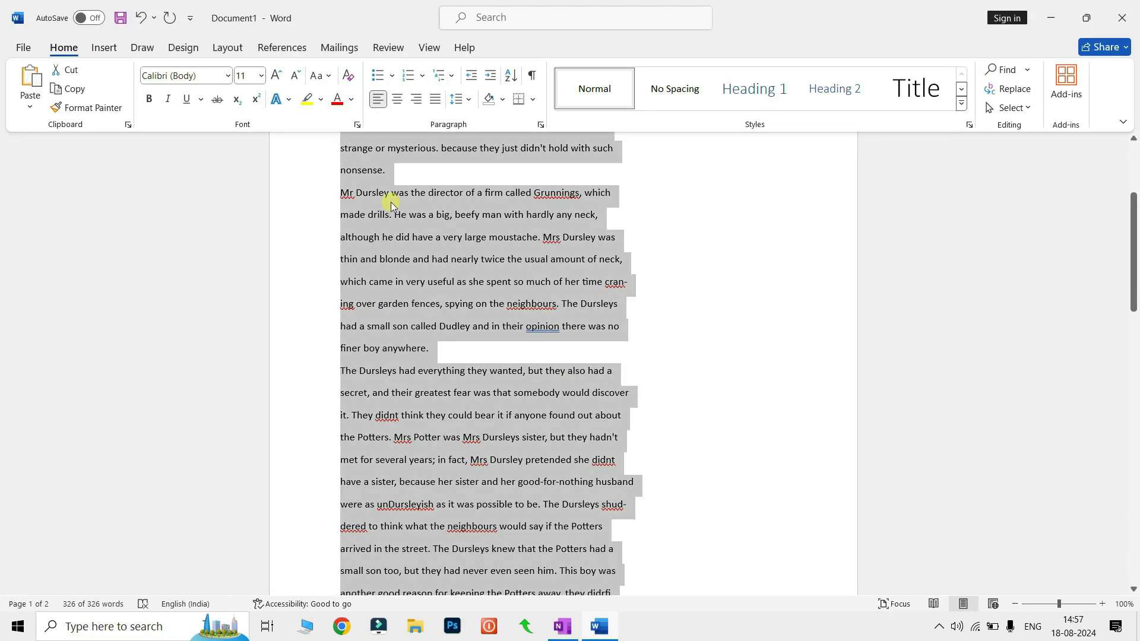
pyautogui.click(351, 105)
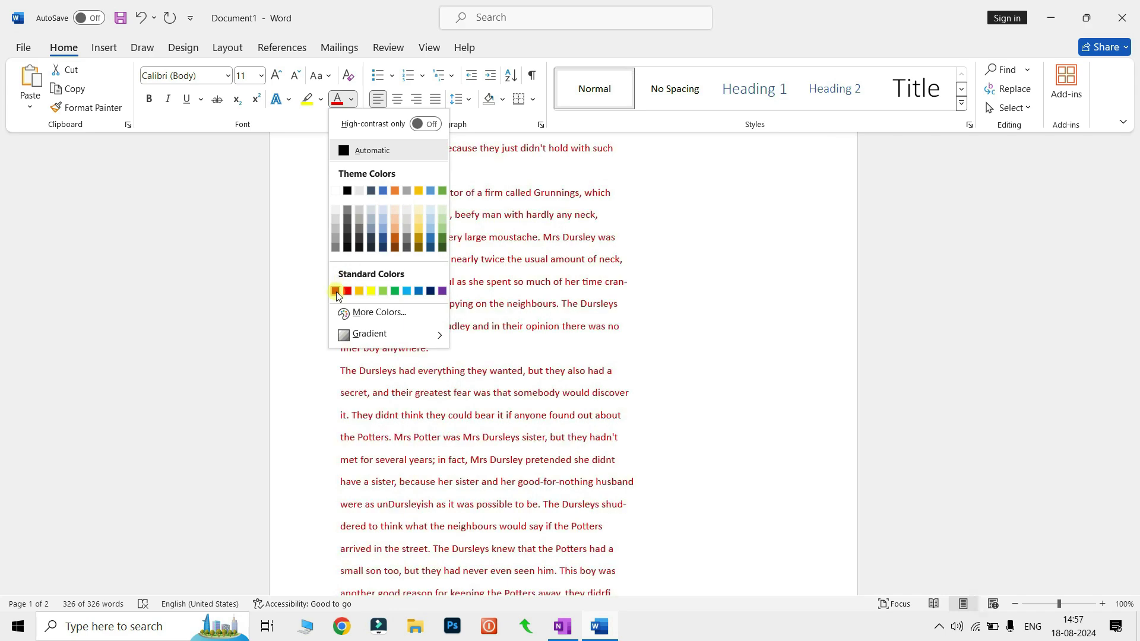
pyautogui.click(336, 291)
pyautogui.click(260, 76)
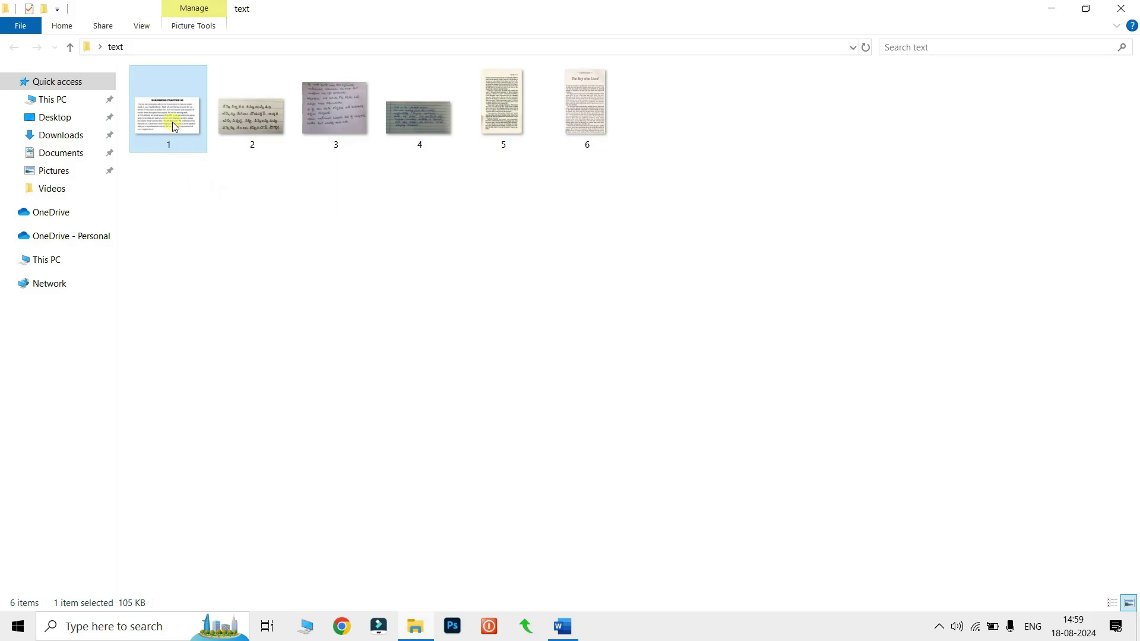
# Insert picture 1 from the "text" folder into the blank Word document and select it.
pyautogui.moveTo(171, 122); pyautogui.dragTo(498, 362)
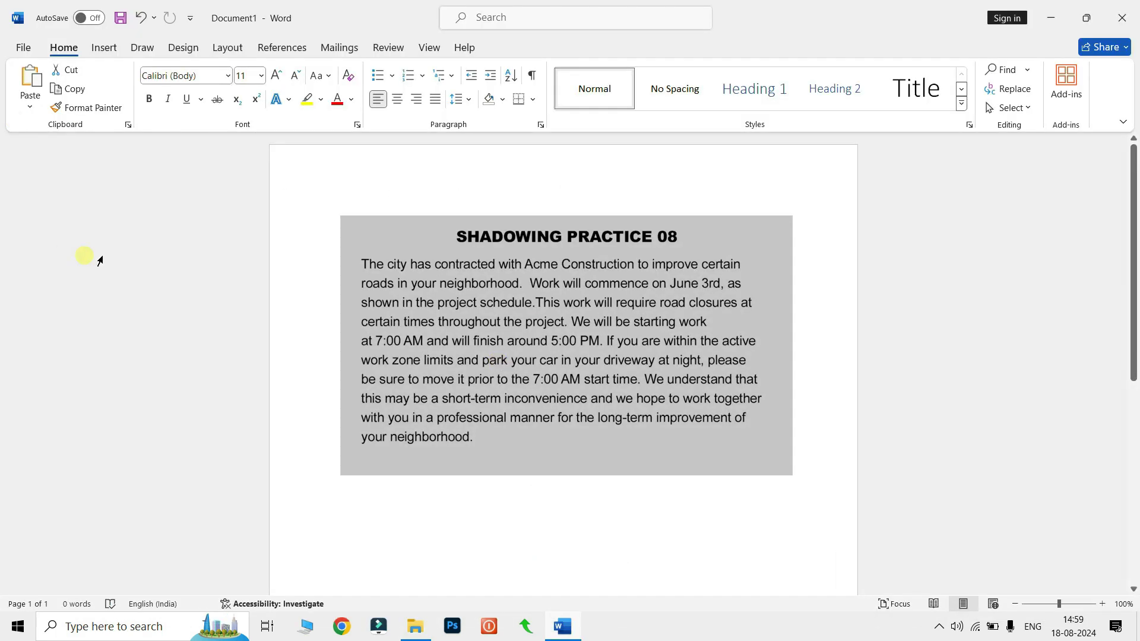
pyautogui.click(580, 320)
pyautogui.moveTo(595, 297)
pyautogui.mouseDown()
pyautogui.moveTo(593, 348)
pyautogui.moveTo(578, 303)
pyautogui.moveTo(594, 280)
pyautogui.moveTo(580, 296)
pyautogui.mouseUp()
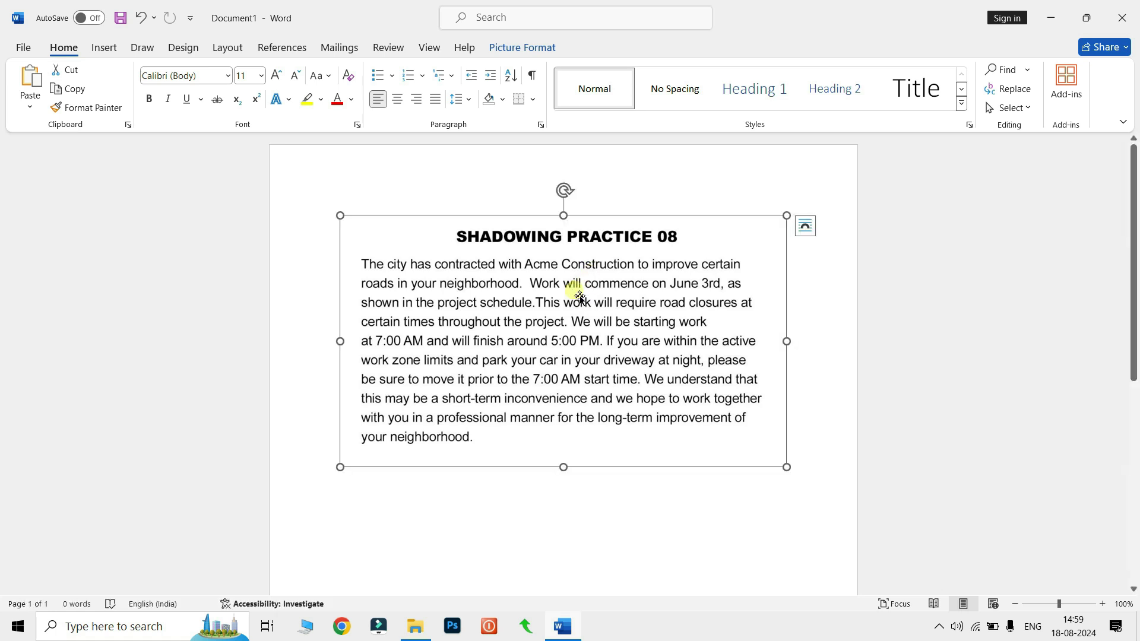
# Save the document to the Desktop as a PDF named "testing 123" and open the PDF with Microsoft Edge.
pyautogui.click(21, 47)
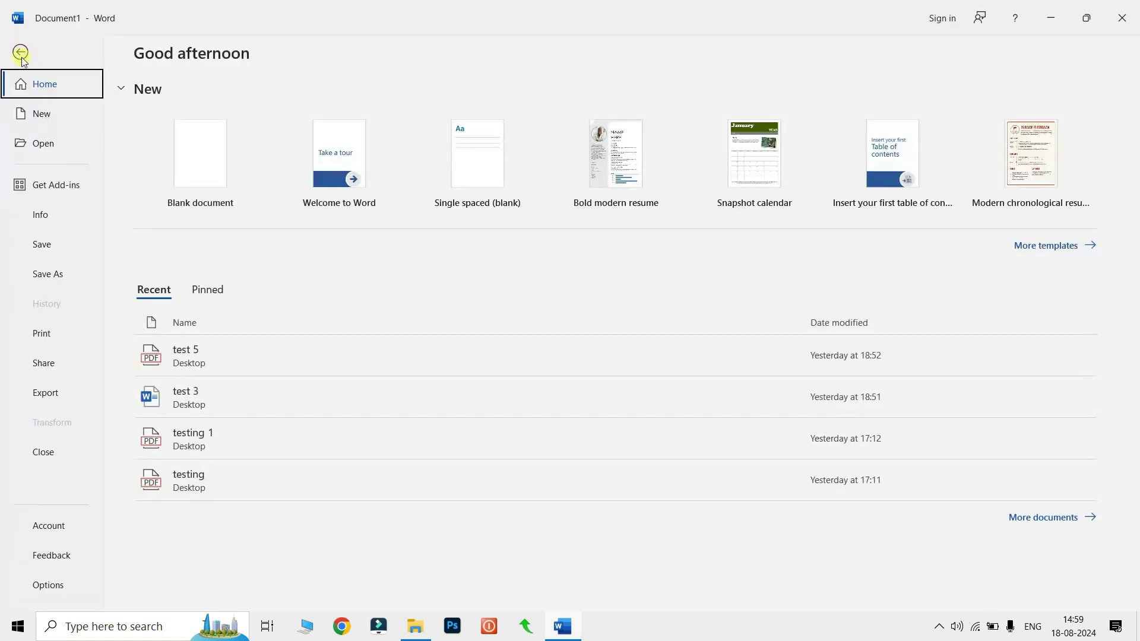
pyautogui.click(47, 273)
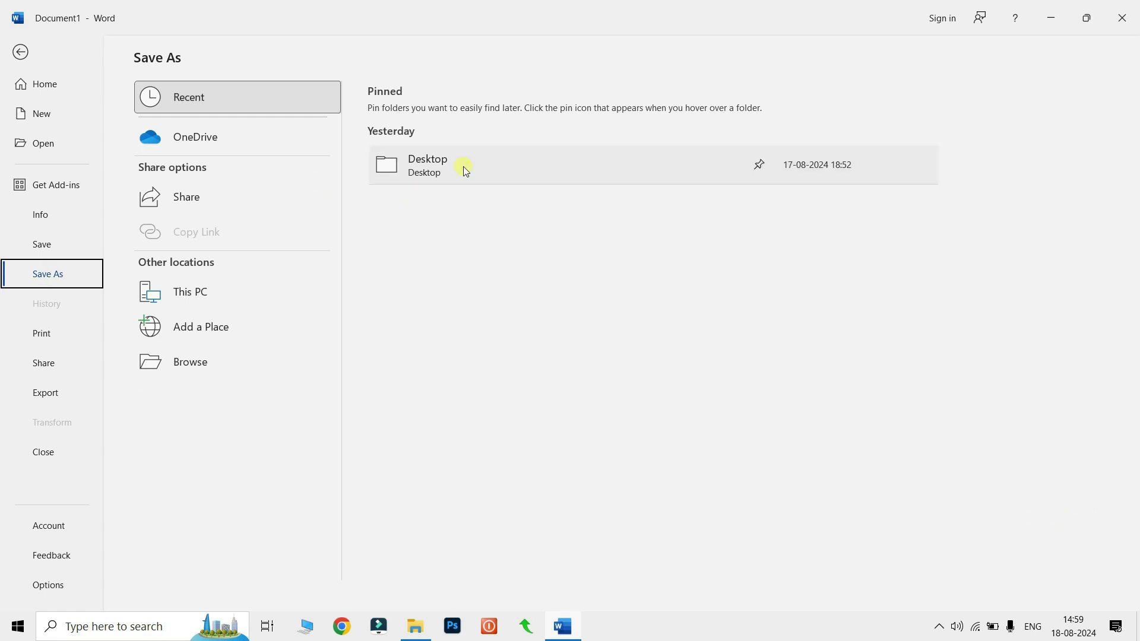
pyautogui.click(466, 171)
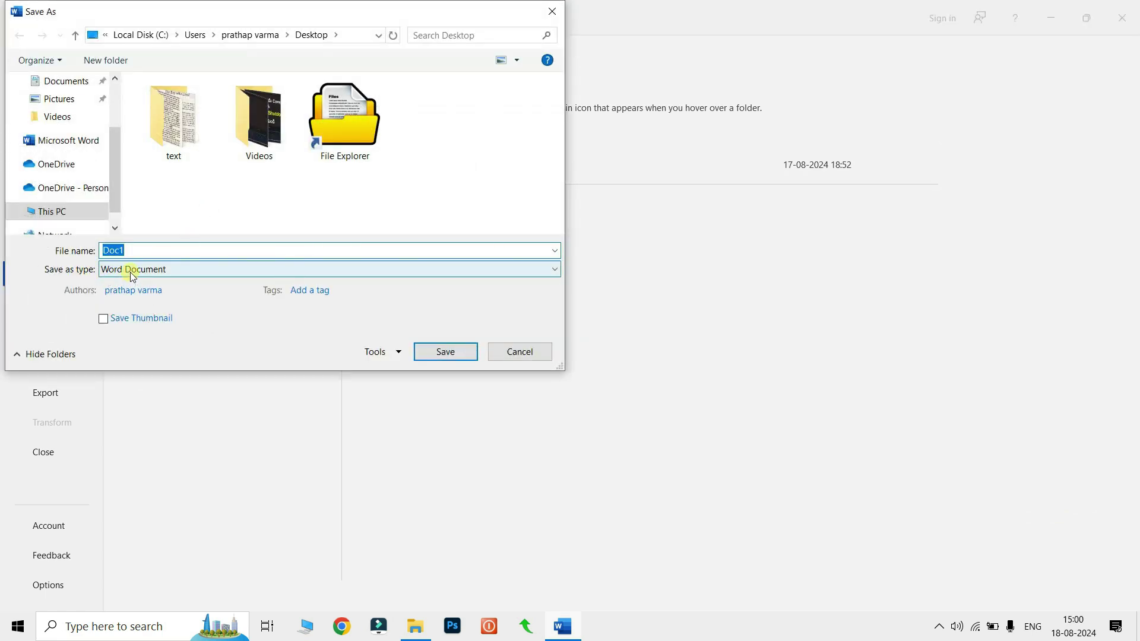
pyautogui.click(130, 272)
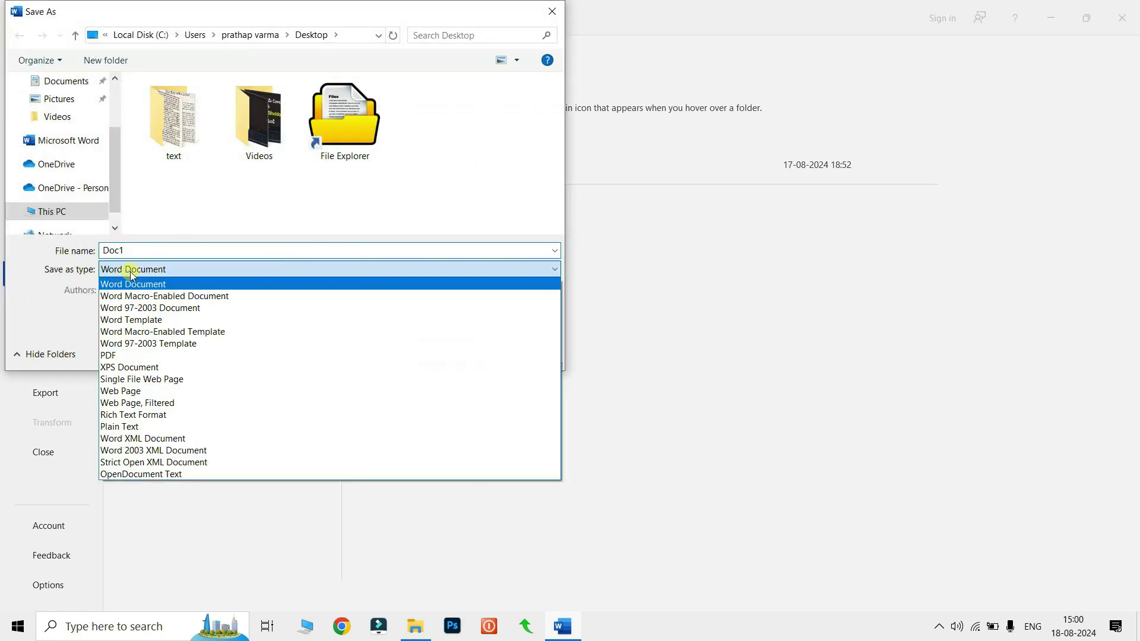
pyautogui.click(109, 356)
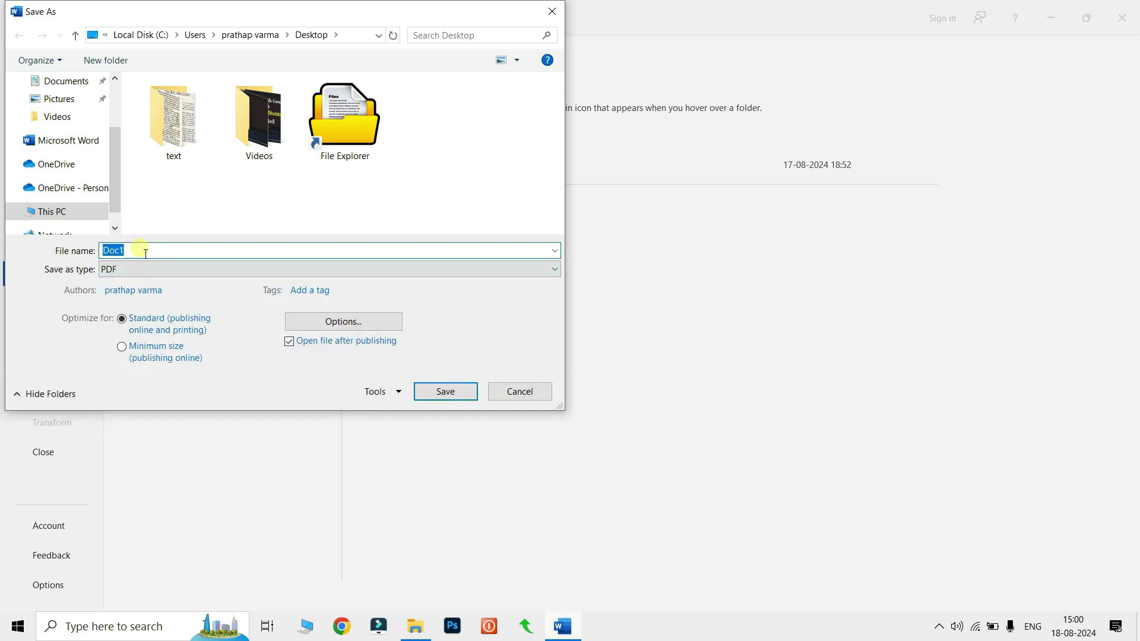
pyautogui.write('testing 123')
pyautogui.click(446, 392)
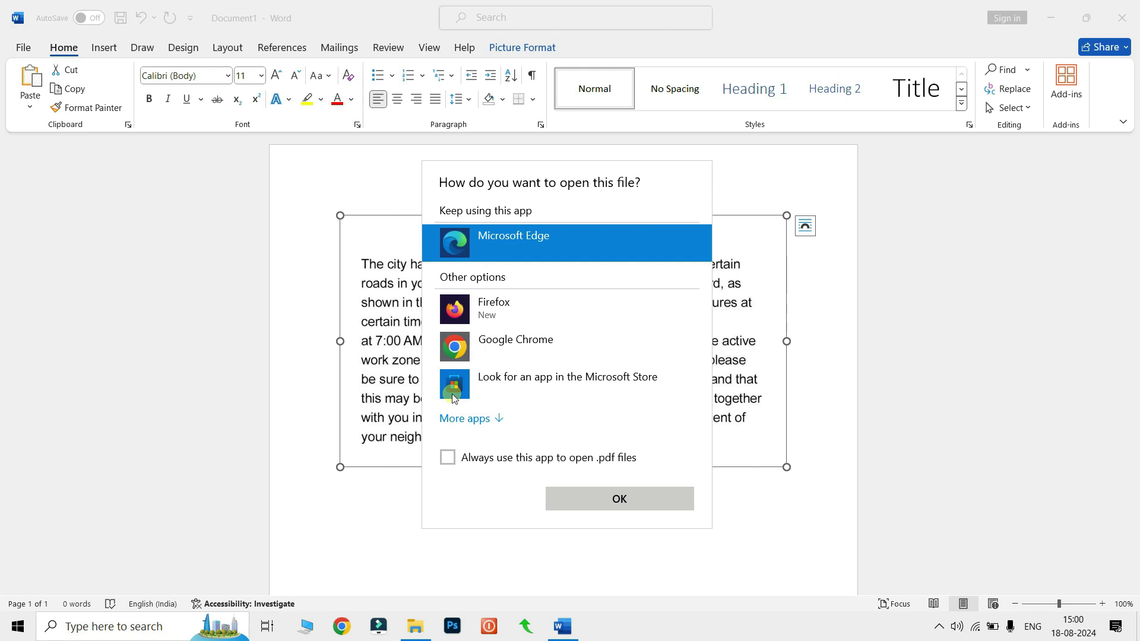
pyautogui.click(619, 499)
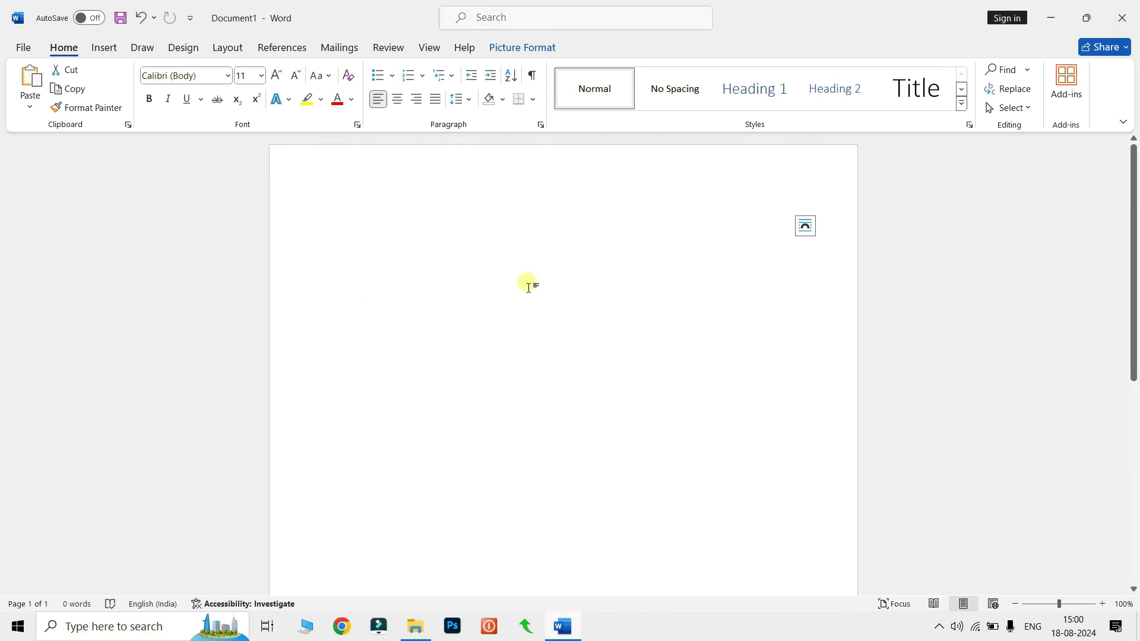
# Delete the picture from the Word page and open "testing 123" from the Desktop, converting the PDF to an editable document.
pyautogui.press('Delete')
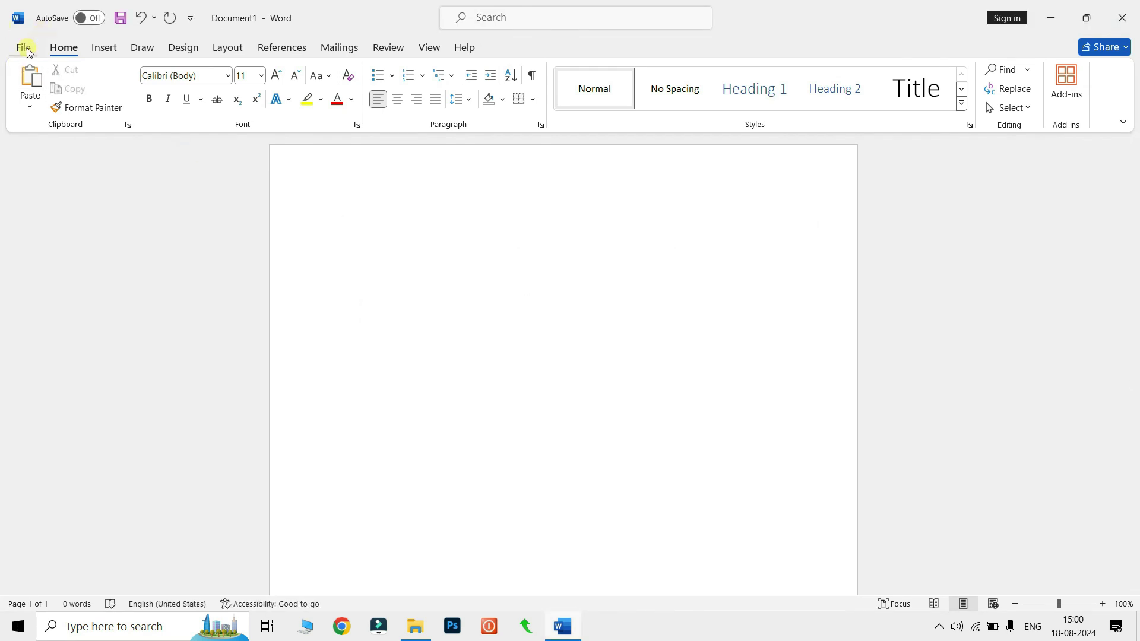
pyautogui.click(27, 50)
pyautogui.click(46, 148)
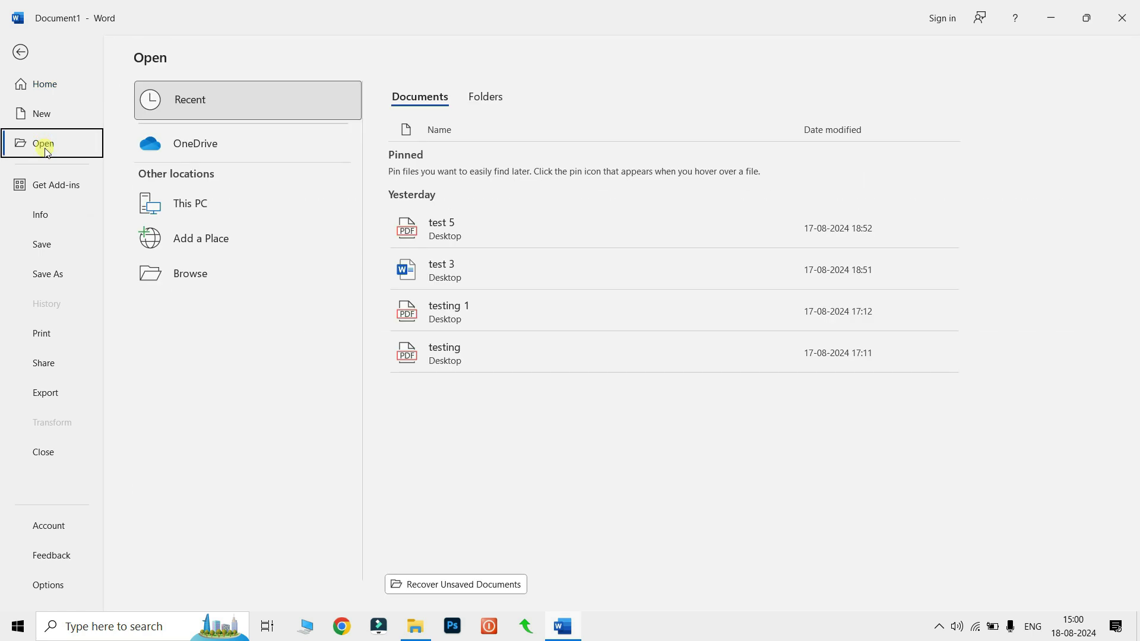
pyautogui.click(189, 205)
pyautogui.click(189, 204)
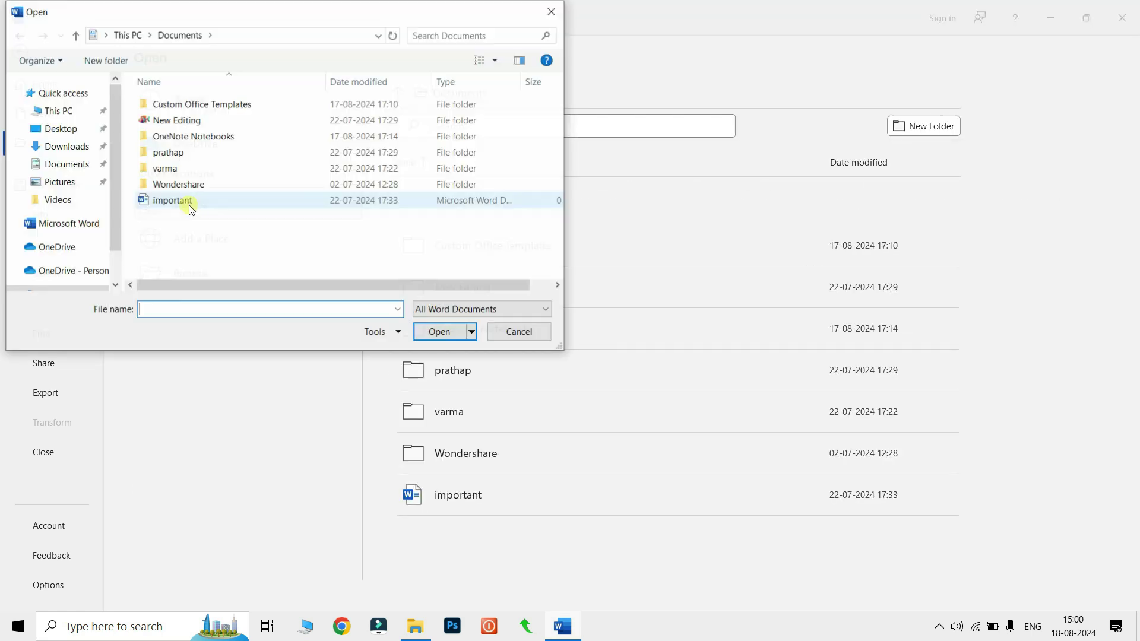
pyautogui.click(78, 131)
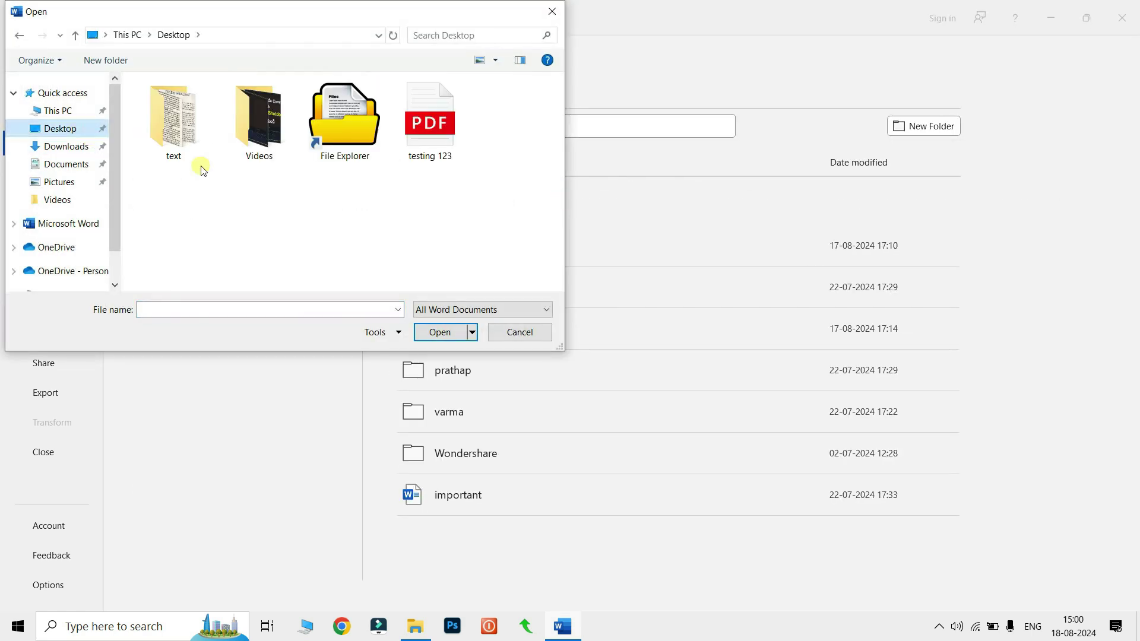
pyautogui.click(426, 148)
pyautogui.click(439, 332)
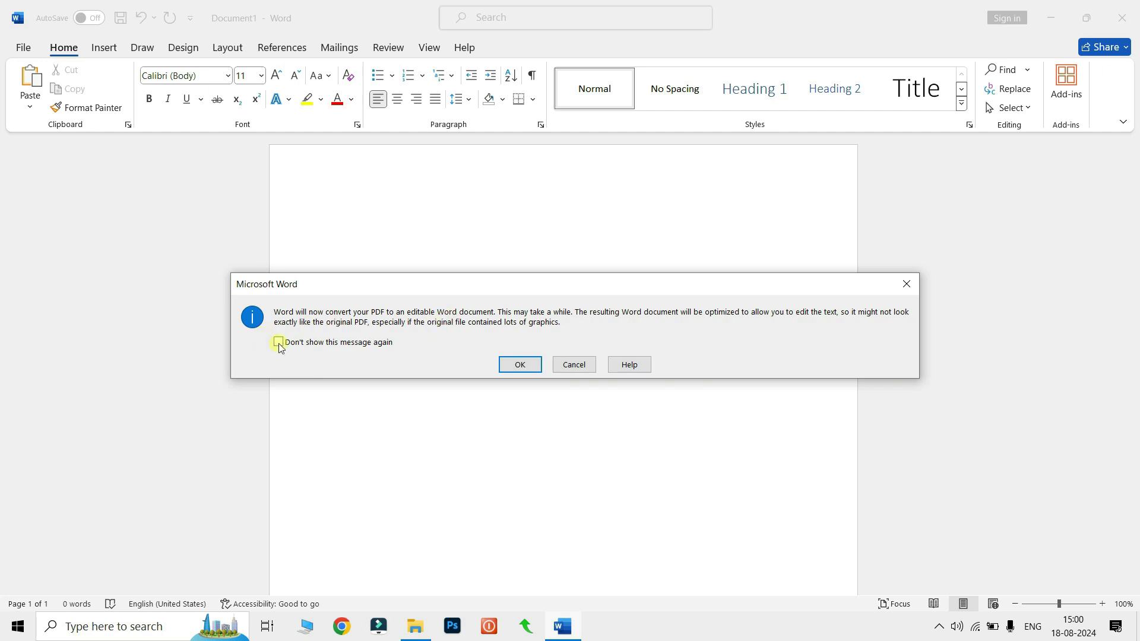
pyautogui.click(519, 364)
# Set the body paragraph below the "SHADOWING PRACTICE 08" heading to font size 26.
pyautogui.moveTo(401, 269); pyautogui.dragTo(427, 310)
pyautogui.click(420, 299)
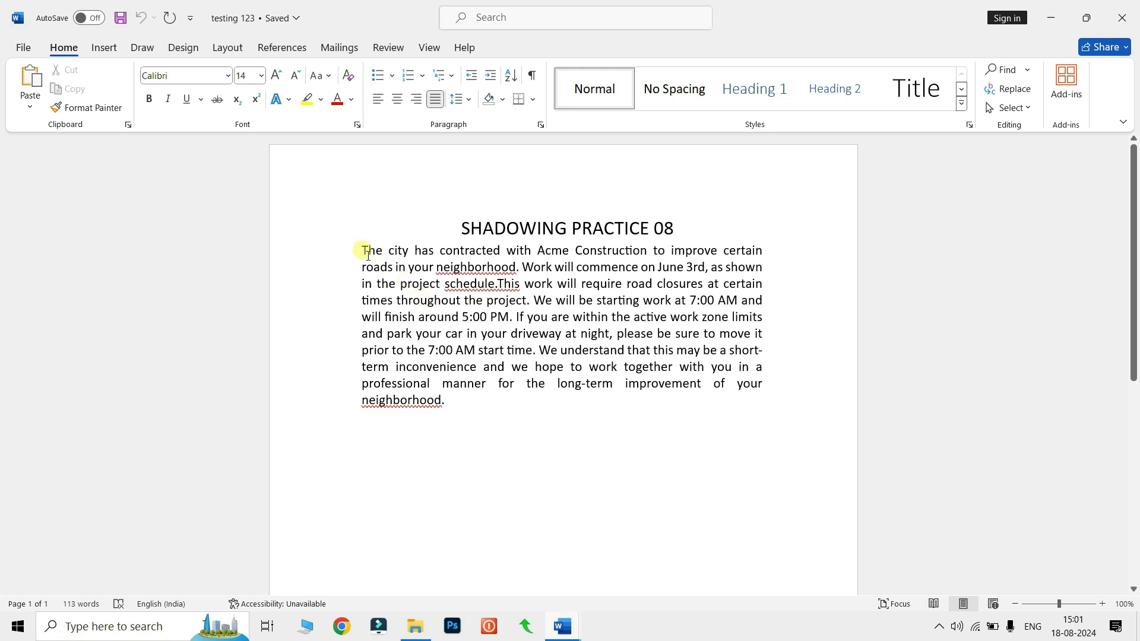
pyautogui.moveTo(360, 246); pyautogui.dragTo(458, 405)
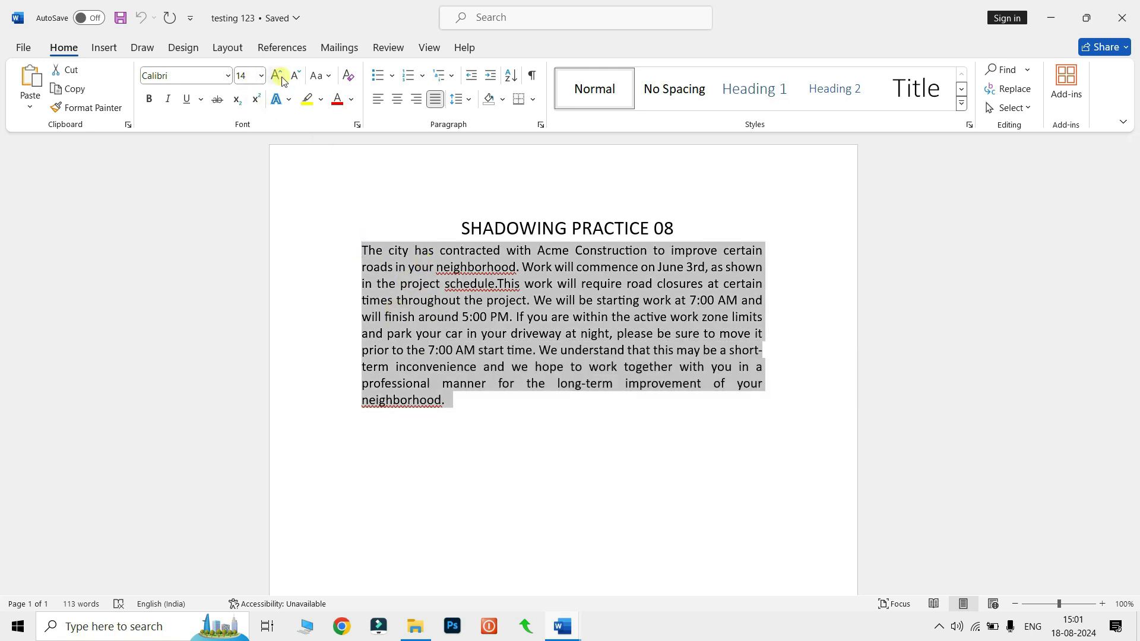
pyautogui.click(262, 76)
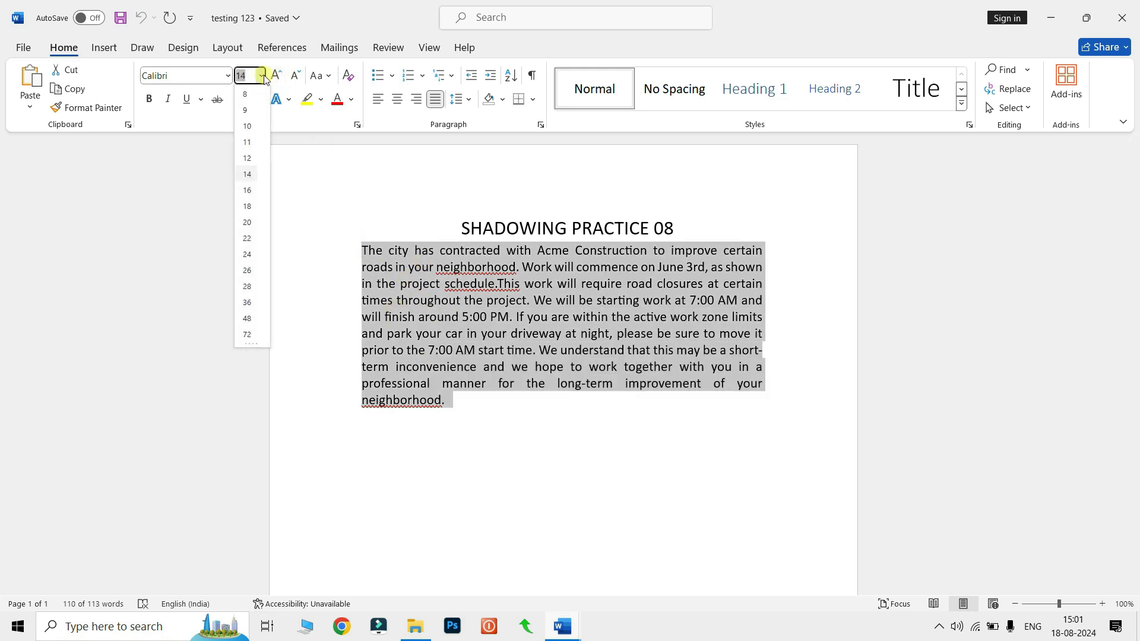
pyautogui.click(248, 272)
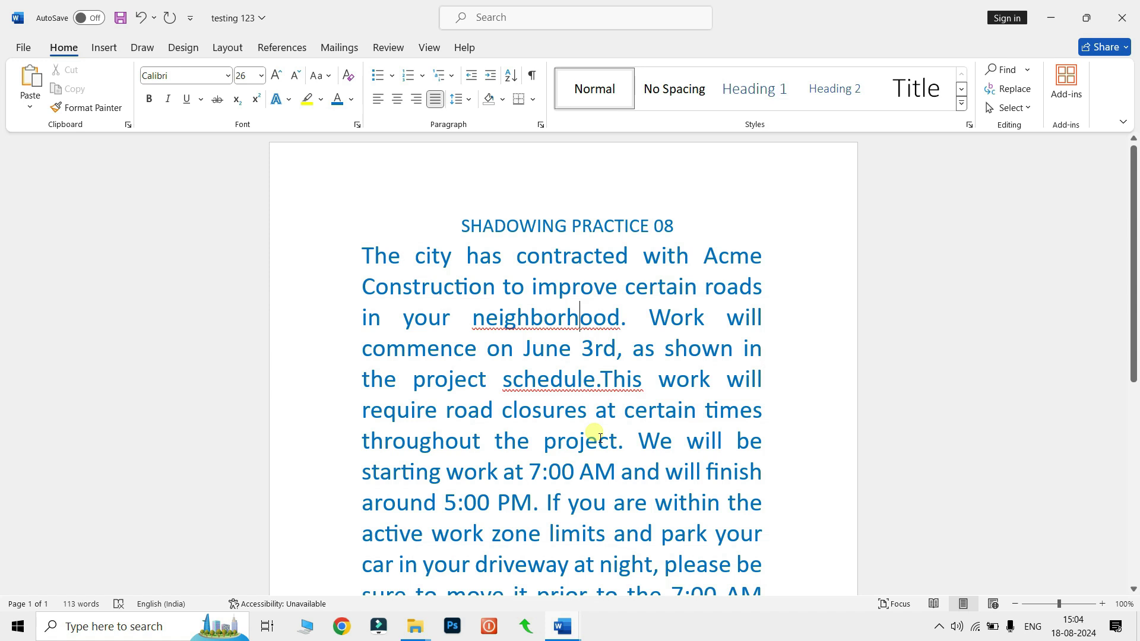
# Correct the first "neighborhood" to "neighbourhood" and "schedule.This" to "schedule. This" with the suggested spellings.
pyautogui.rightClick(575, 328)
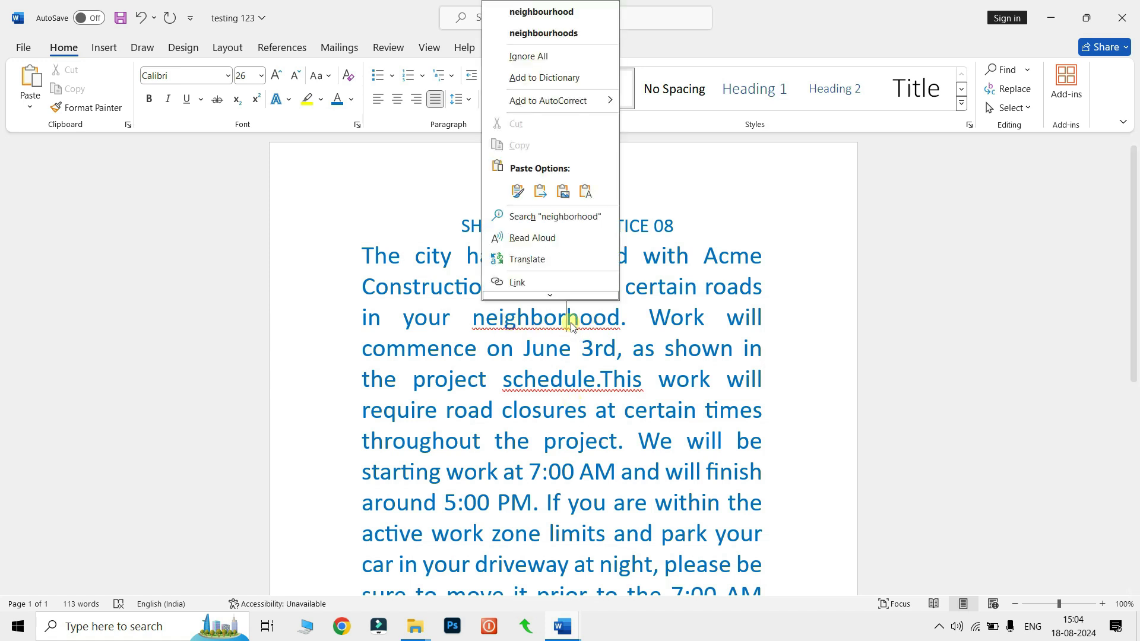
pyautogui.click(552, 16)
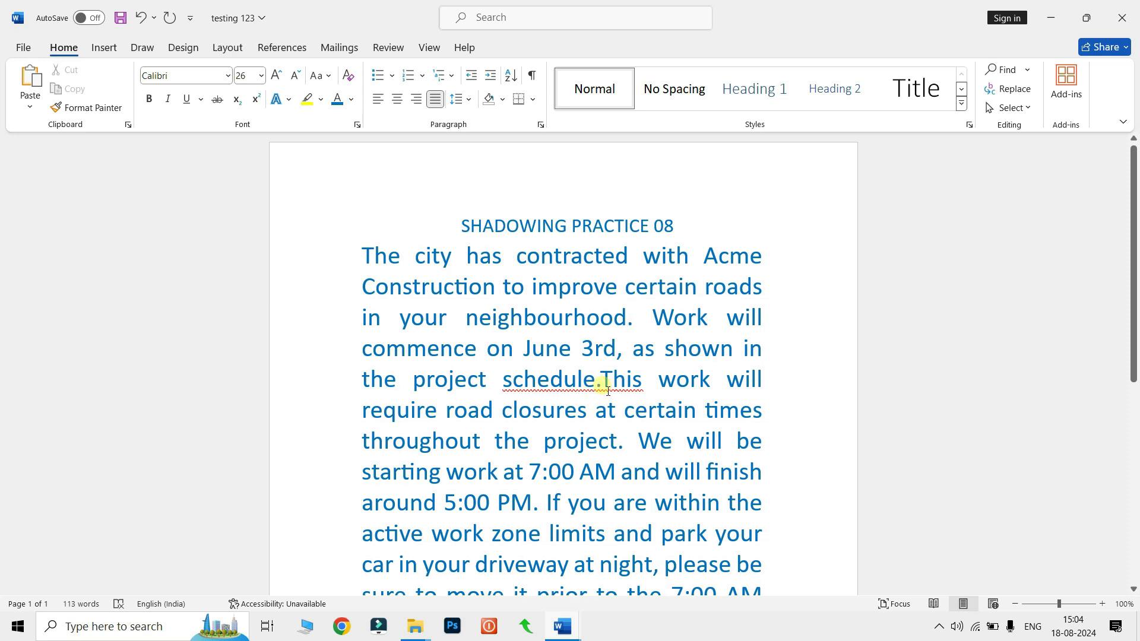
pyautogui.rightClick(607, 390)
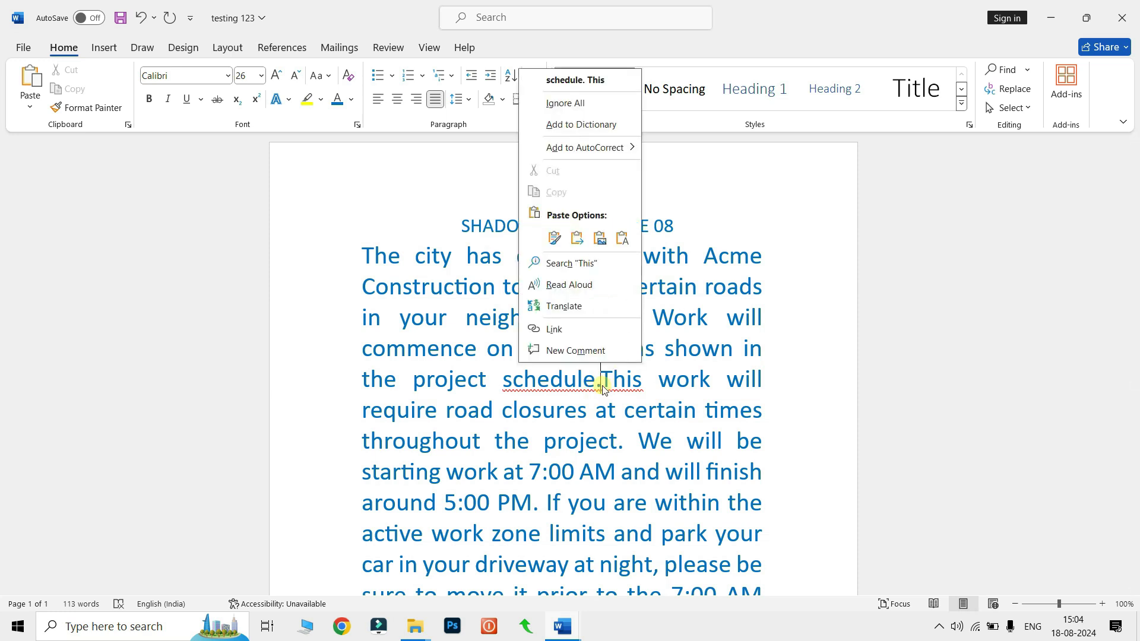
pyautogui.click(598, 84)
# Correct "neighborhood" at the end of the paragraph to the suggested spelling "neighbourhood".
pyautogui.scroll(-3, 646, 376)
pyautogui.scroll(1, 646, 377)
pyautogui.scroll(-1, 645, 376)
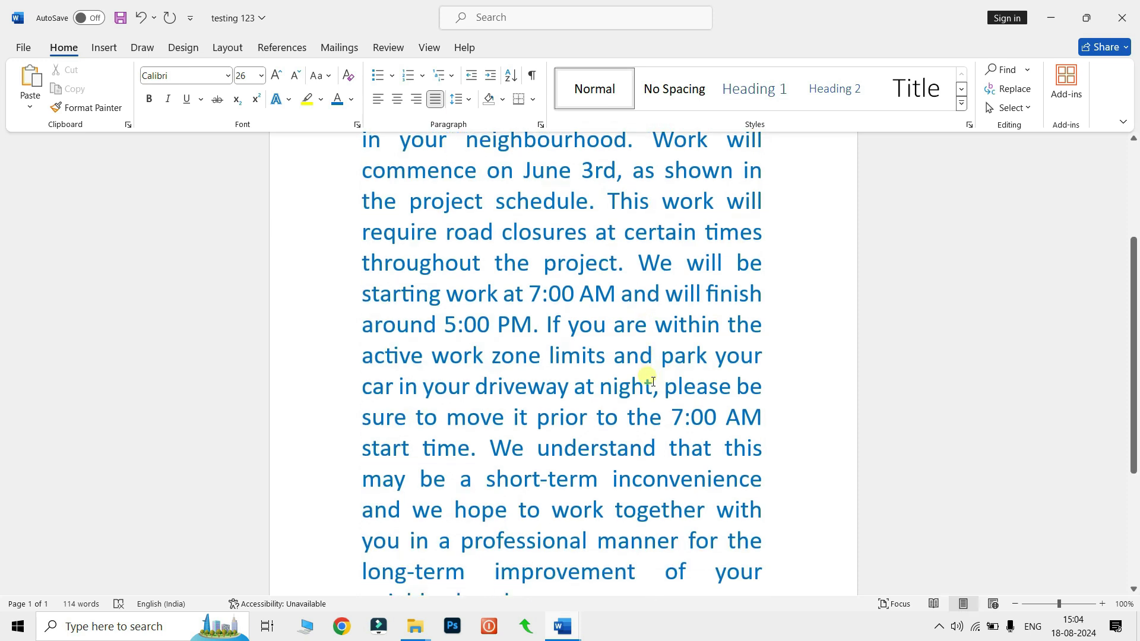
pyautogui.scroll(-4, 650, 379)
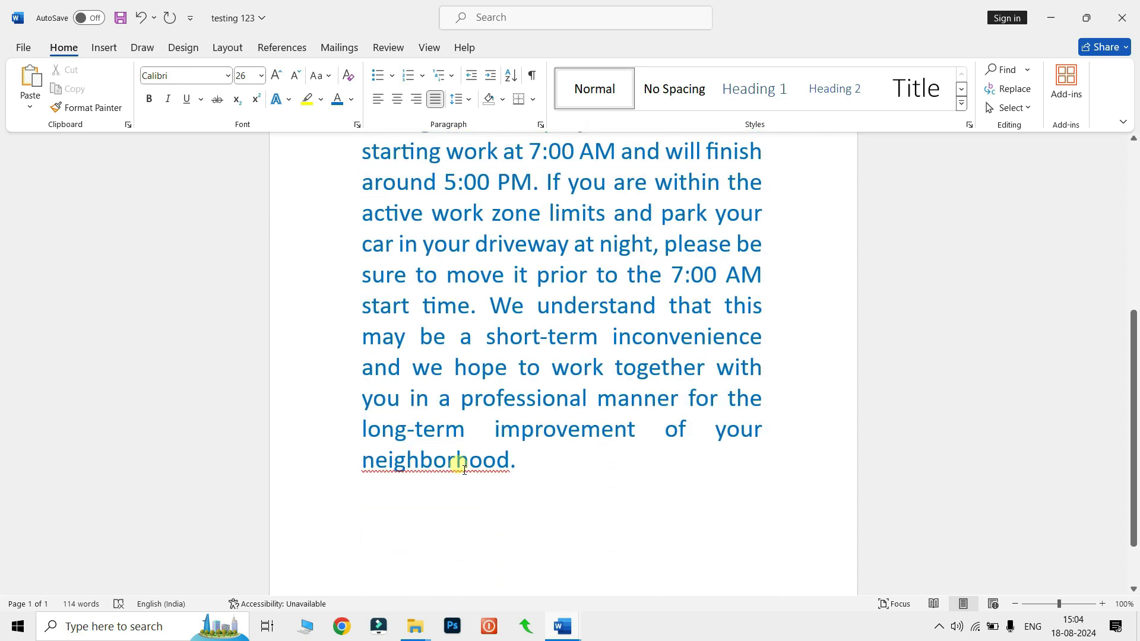
pyautogui.rightClick(464, 469)
pyautogui.click(449, 142)
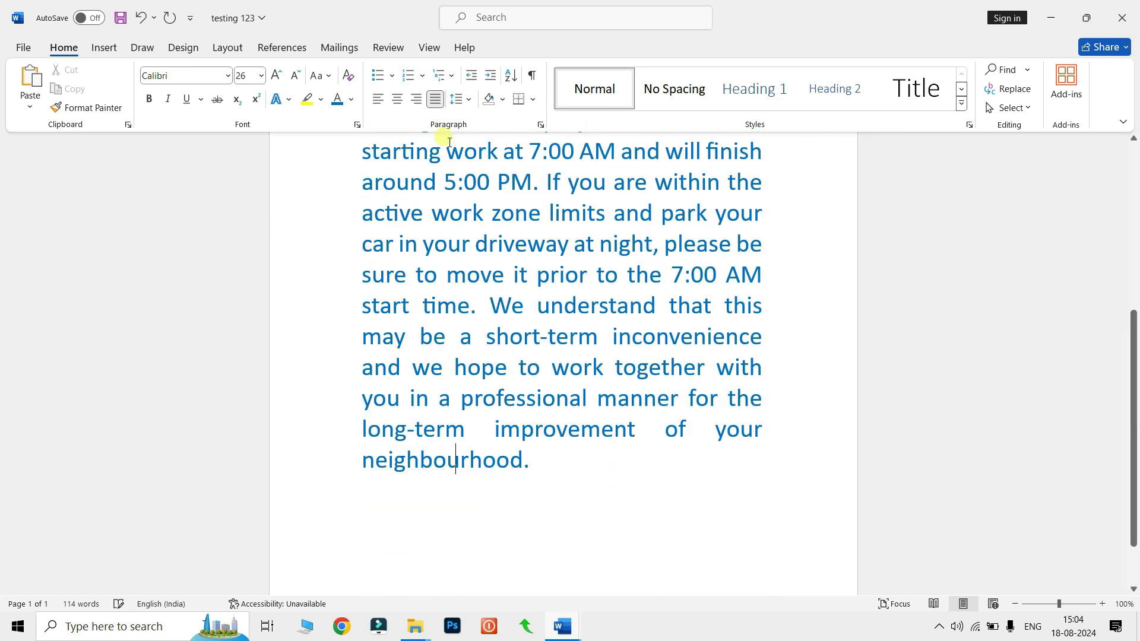